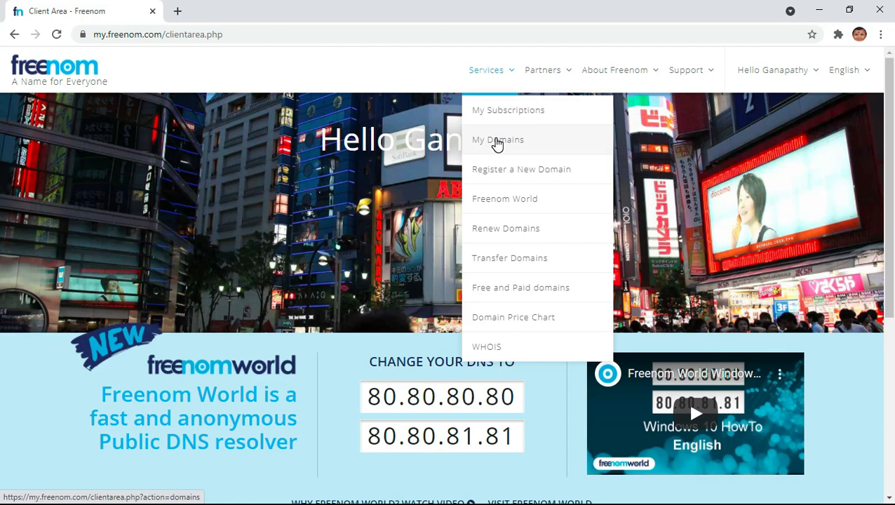
# Open the list of domains registered with Freenom, and open the AWS Management Console in a new tab with the login password saved.
pyautogui.click(498, 141)
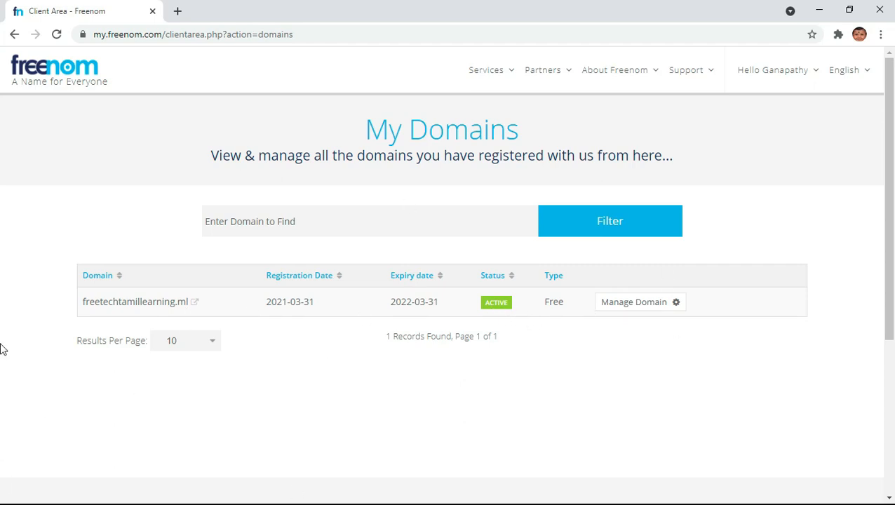
pyautogui.click(180, 12)
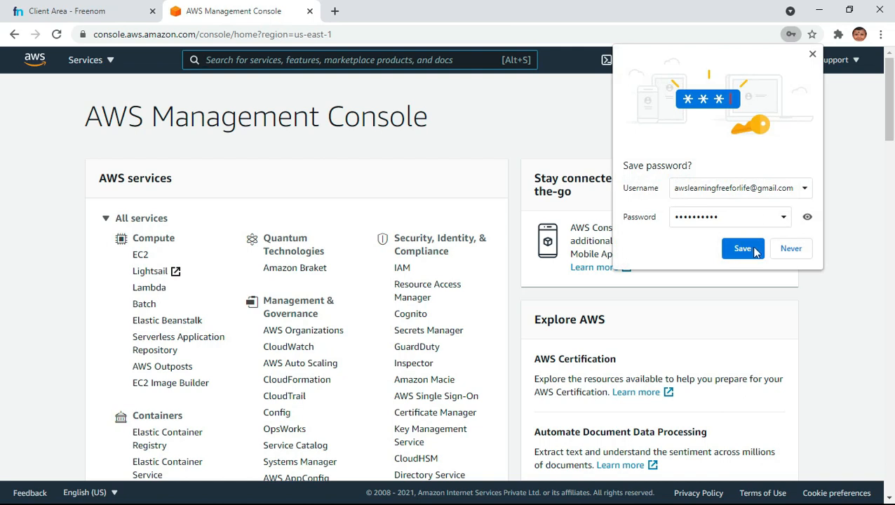
pyautogui.click(756, 252)
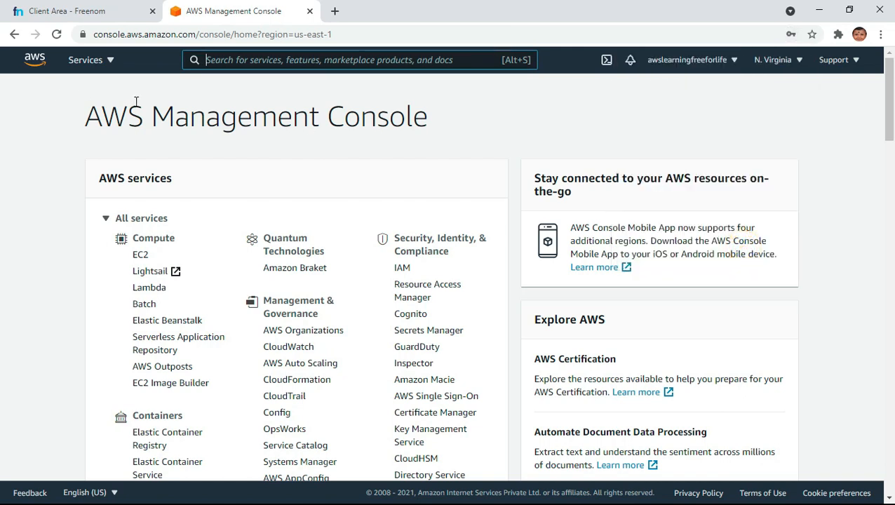
# Search the AWS services for Route 53 and open that service.
pyautogui.write('ROute')
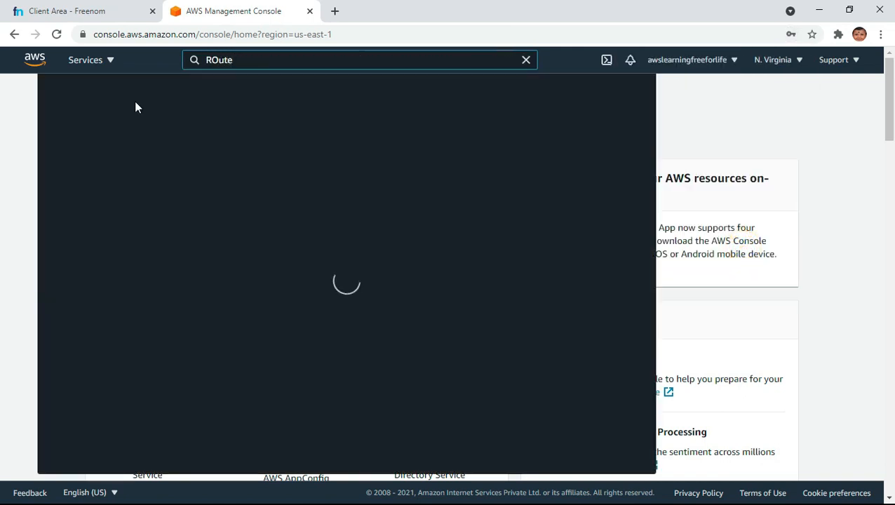
pyautogui.write(' 53')
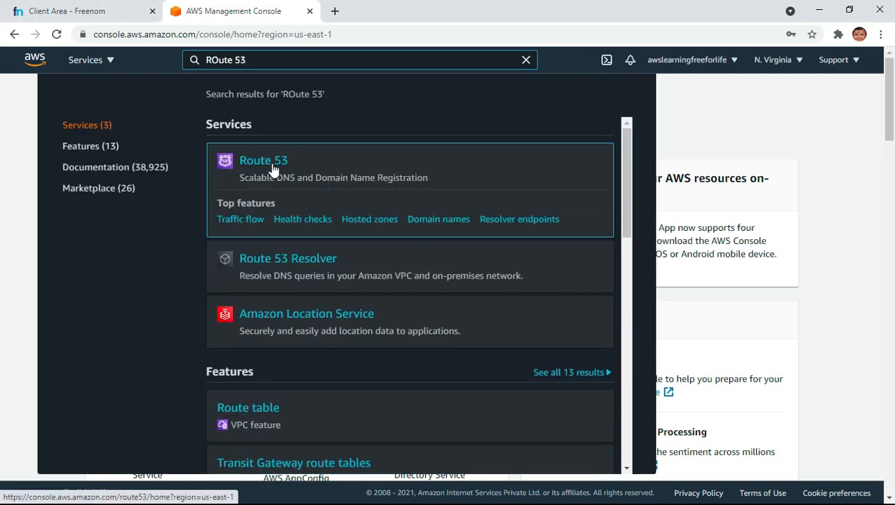
pyautogui.click(273, 169)
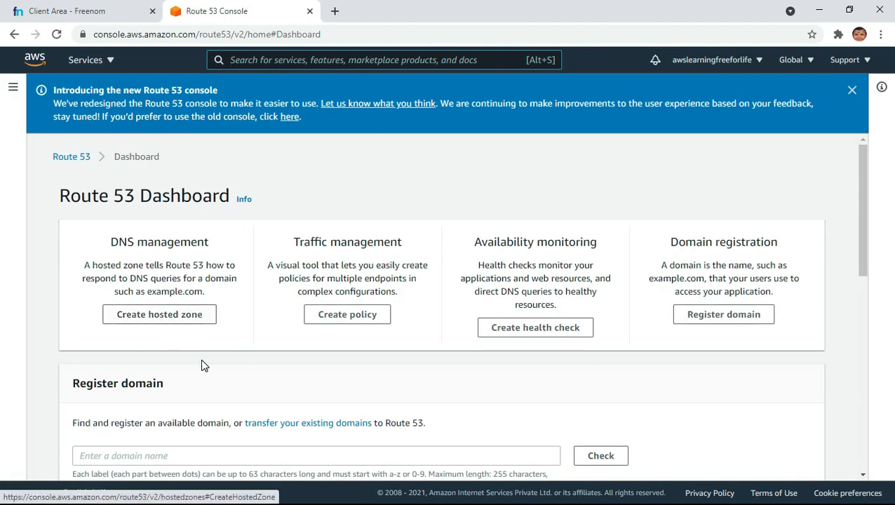
# Go to the hosted zones list of Route 53 and start creating a hosted zone.
pyautogui.scroll(-2, 202, 365)
pyautogui.scroll(2, 202, 365)
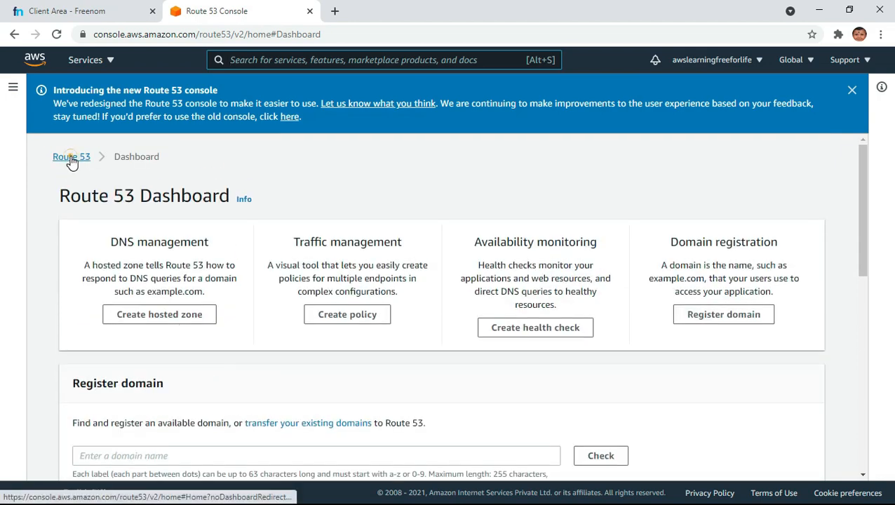
pyautogui.click(70, 152)
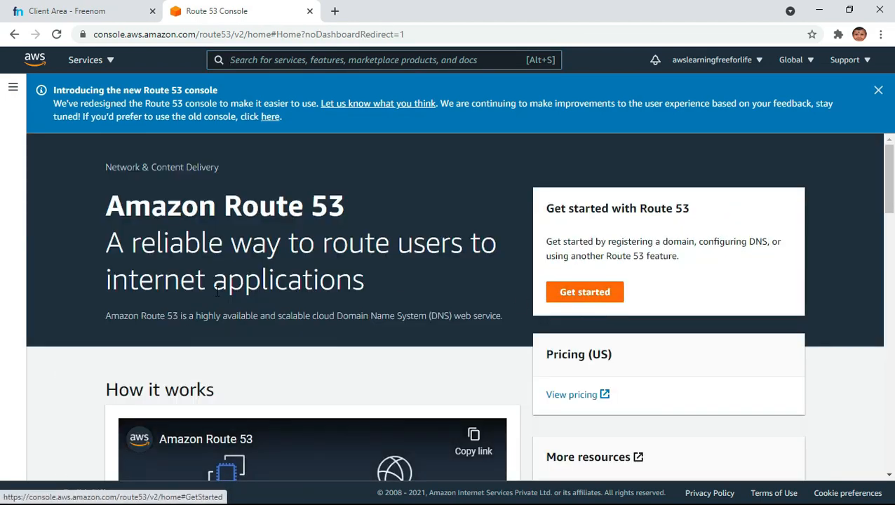
pyautogui.click(13, 89)
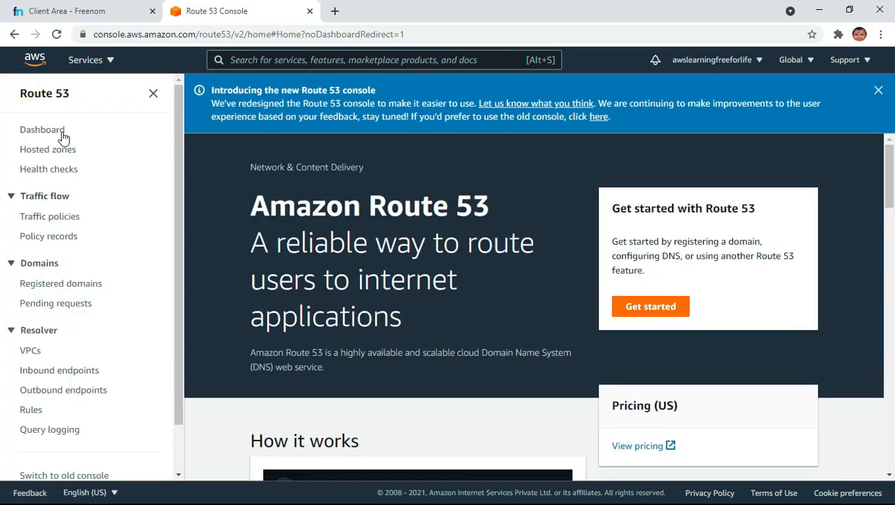
pyautogui.click(56, 153)
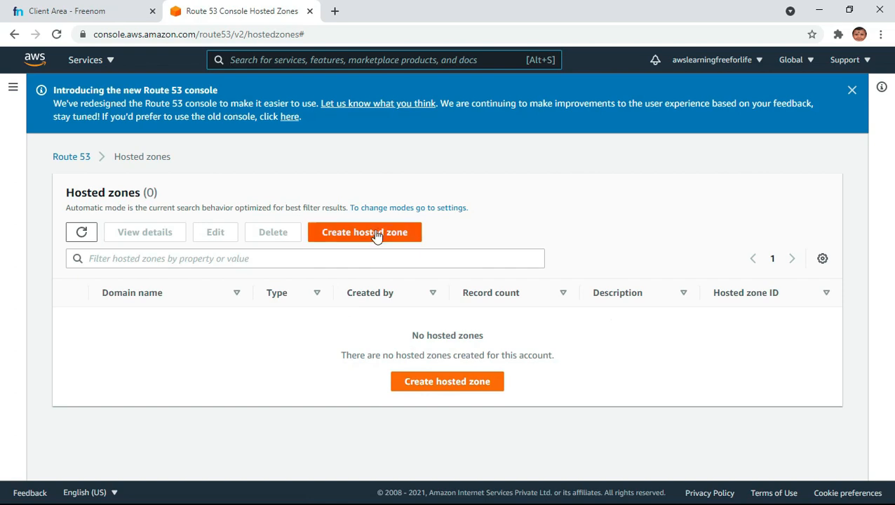
pyautogui.click(375, 233)
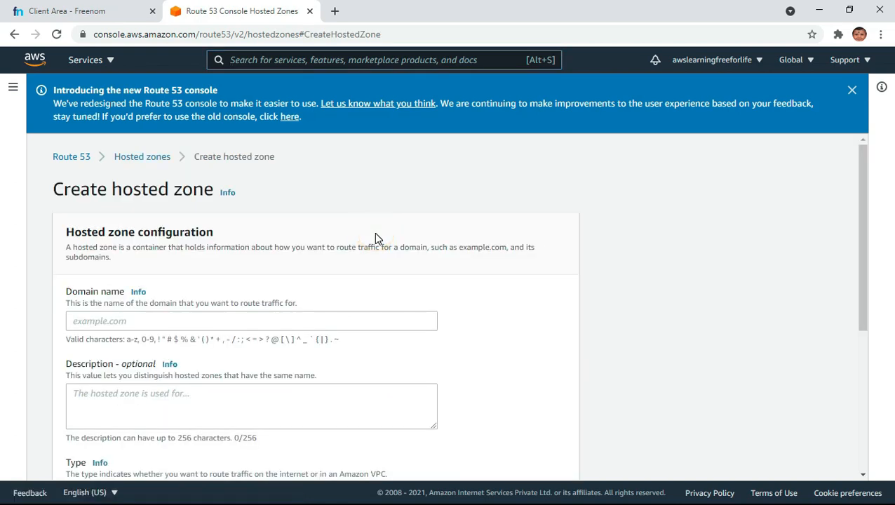
# Switch to Freenom and copy the domain name freetechtamillearning.ml from the registered domains list.
pyautogui.click(61, 11)
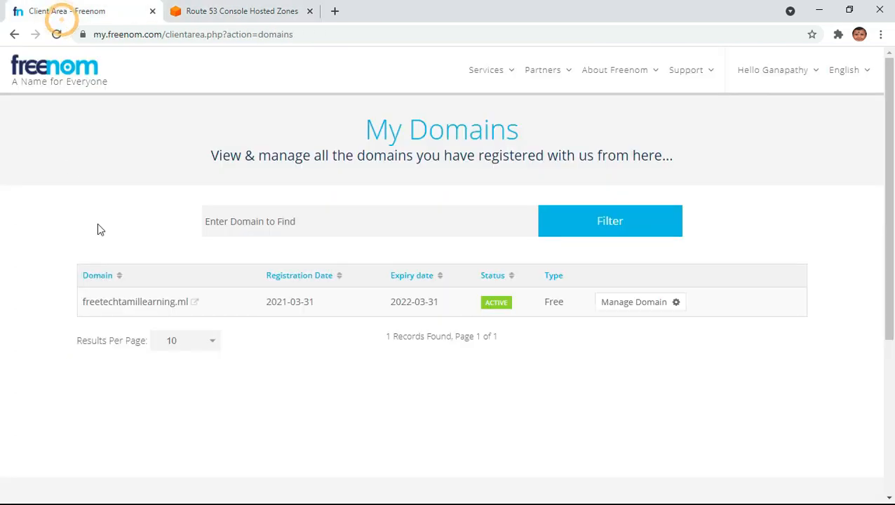
pyautogui.click(193, 300)
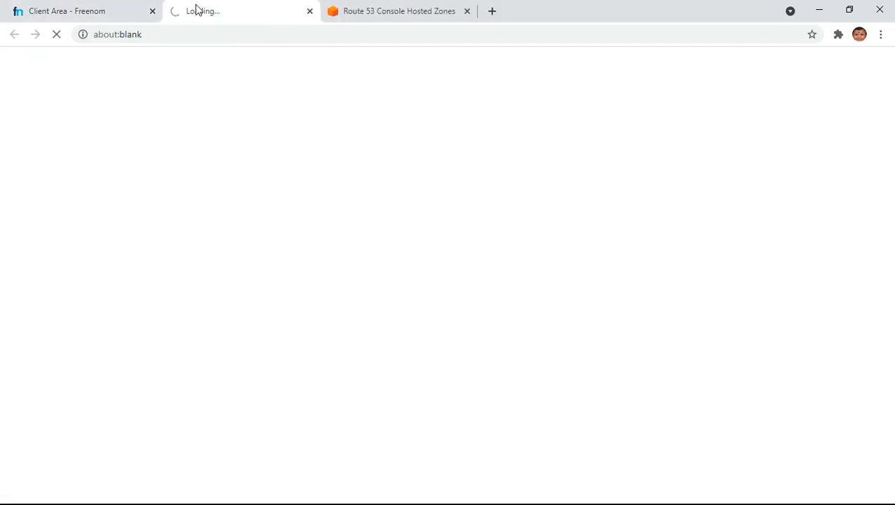
pyautogui.click(103, 11)
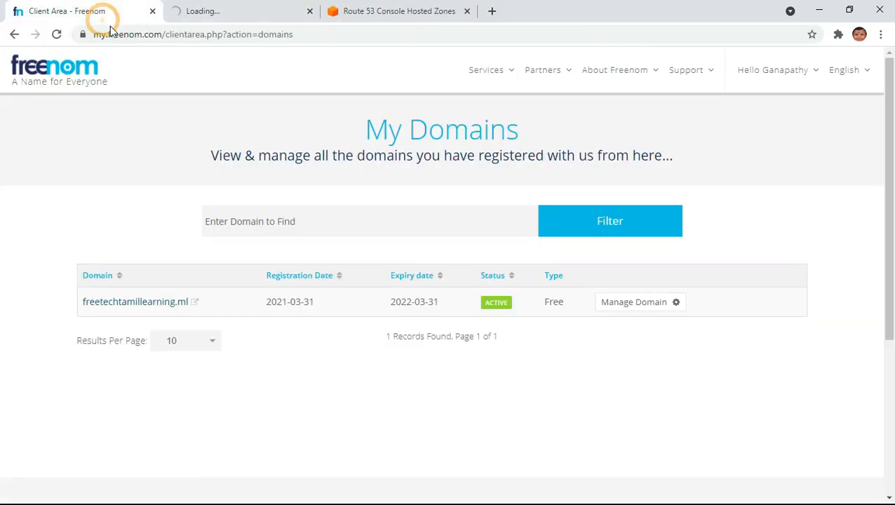
pyautogui.moveTo(81, 302); pyautogui.dragTo(193, 301)
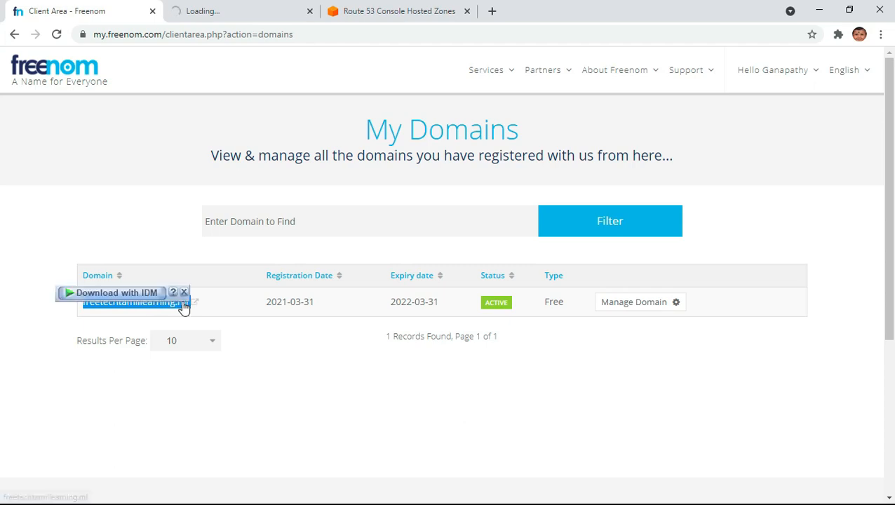
pyautogui.rightClick(160, 307)
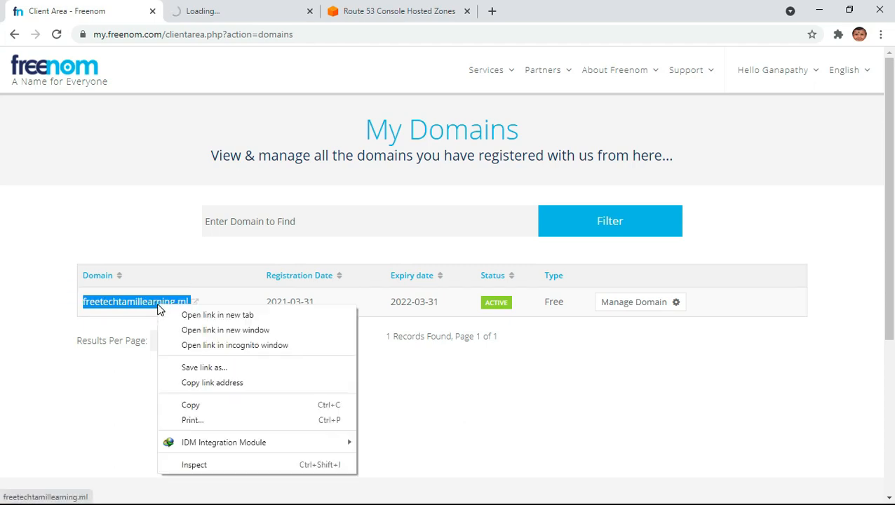
pyautogui.click(197, 407)
# Switch back to the Route 53 console and set the hosted zone's domain name to freetechtamillearning.ml.
pyautogui.click(231, 14)
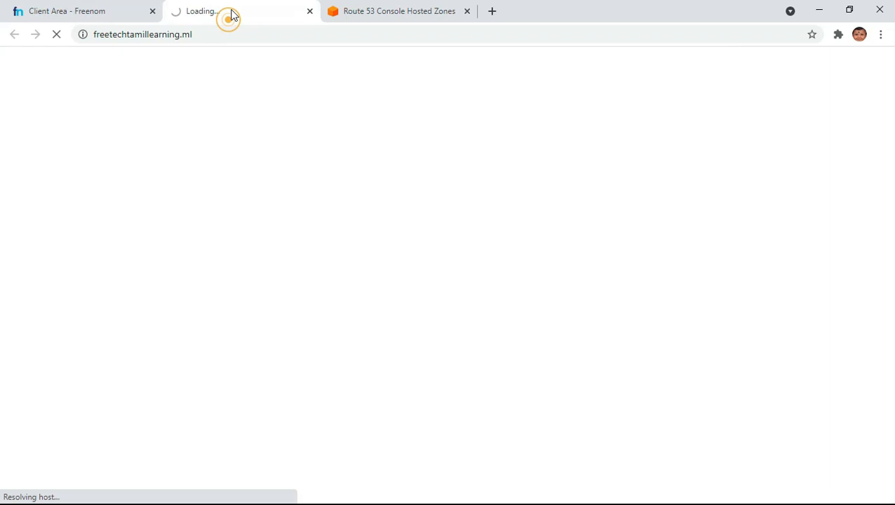
pyautogui.click(391, 13)
pyautogui.click(139, 323)
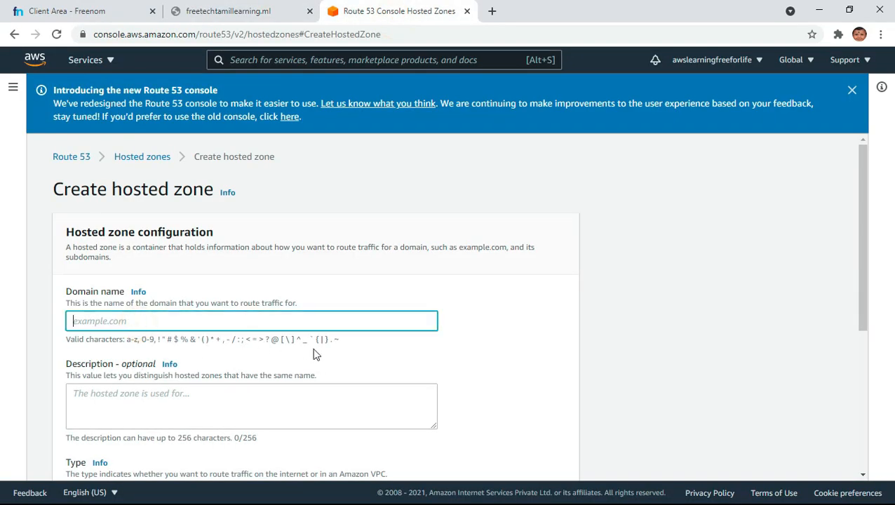
pyautogui.hotkey('ctrl', 'v')
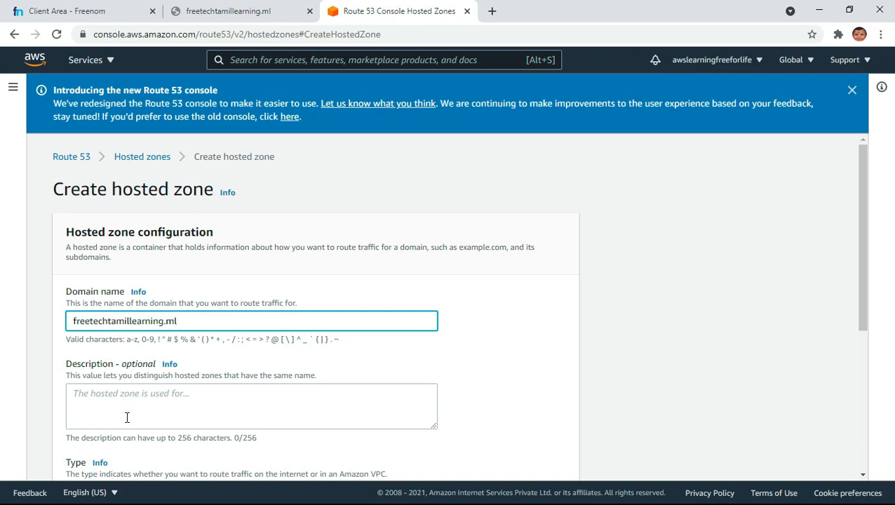
# Set the description to freetechtamillearning.ml and create the zone as a public hosted zone without tags.
pyautogui.scroll(-3, 565, 375)
pyautogui.click(180, 210)
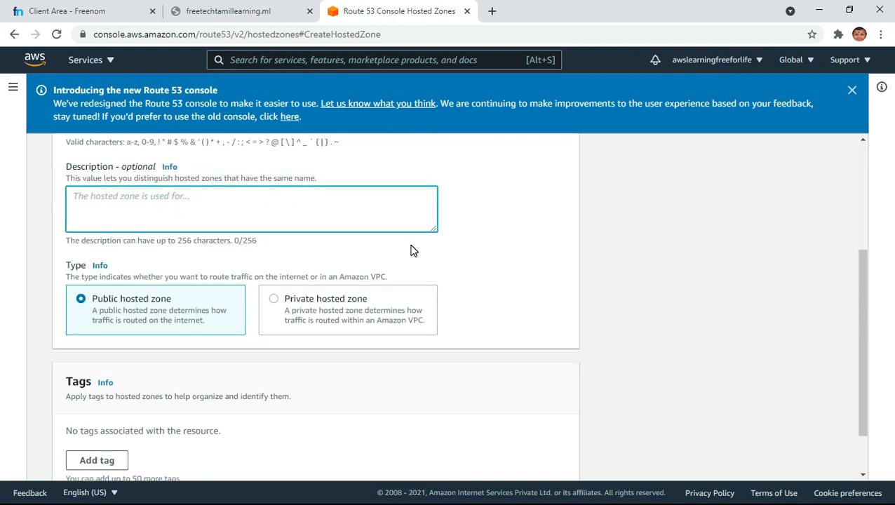
pyautogui.hotkey('ctrl', 'v')
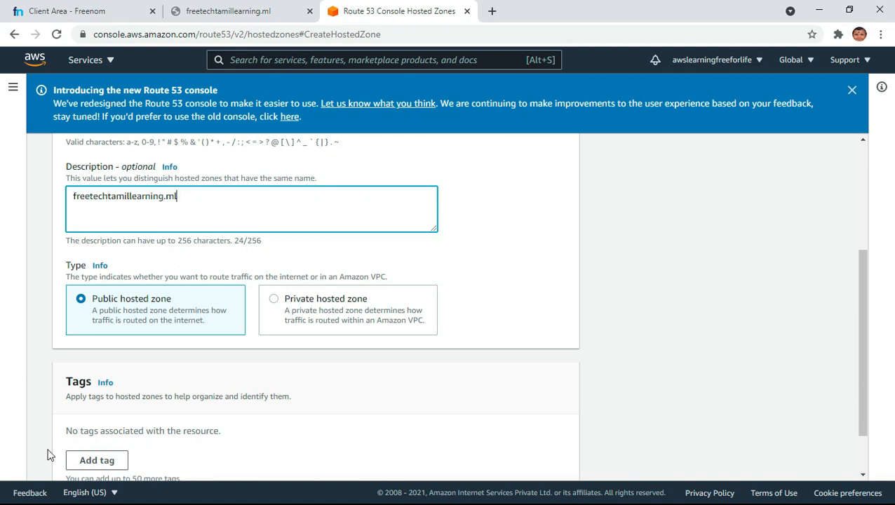
pyautogui.scroll(-1, 295, 433)
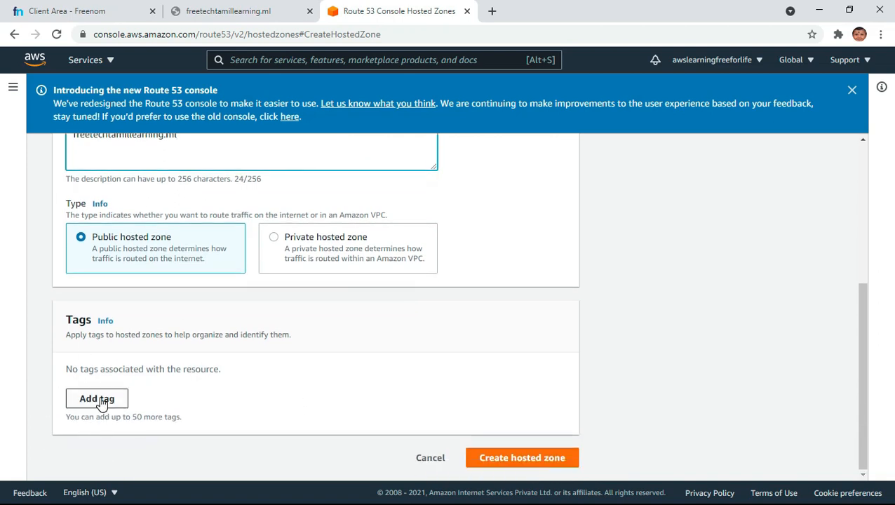
pyautogui.click(526, 463)
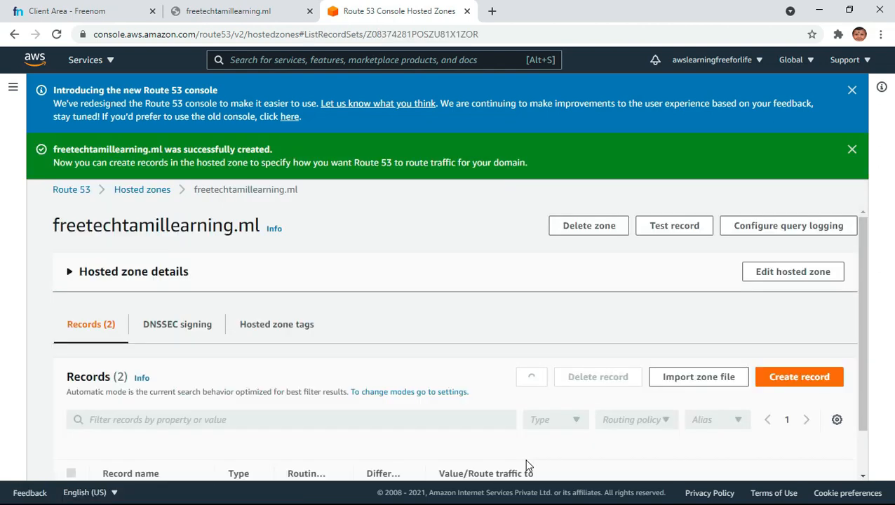
# Examine the name server values in the new hosted zone's NS record.
pyautogui.scroll(-2, 529, 461)
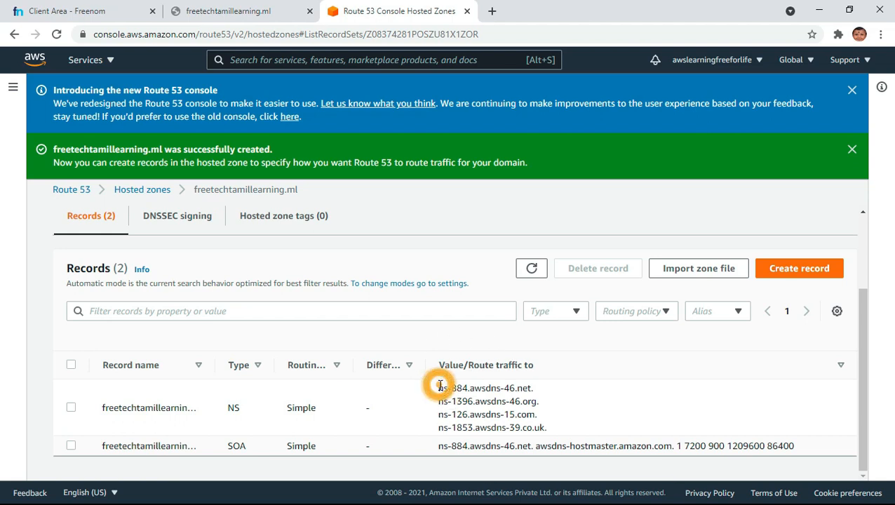
pyautogui.moveTo(438, 386); pyautogui.dragTo(548, 423)
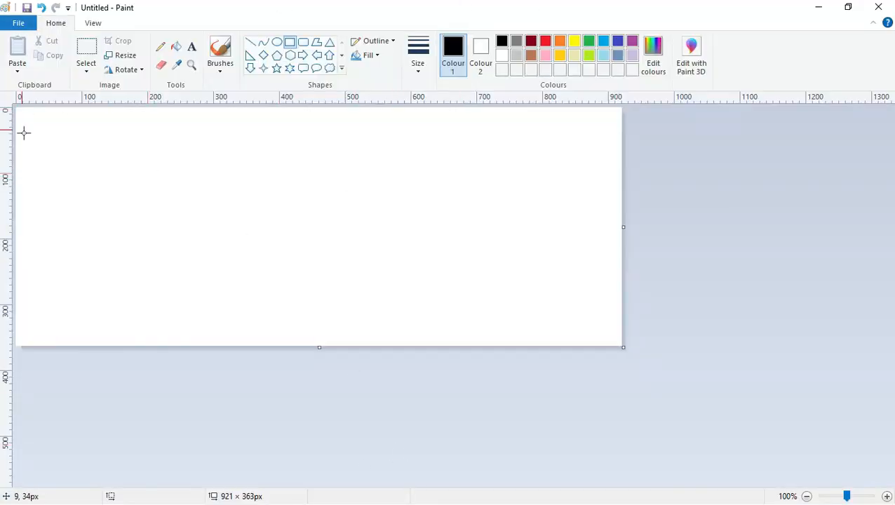
# In Paint, draw a rectangle about 170 × 143 px and label it "domain name" inside in 12-point text.
pyautogui.moveTo(96, 167); pyautogui.dragTo(208, 260)
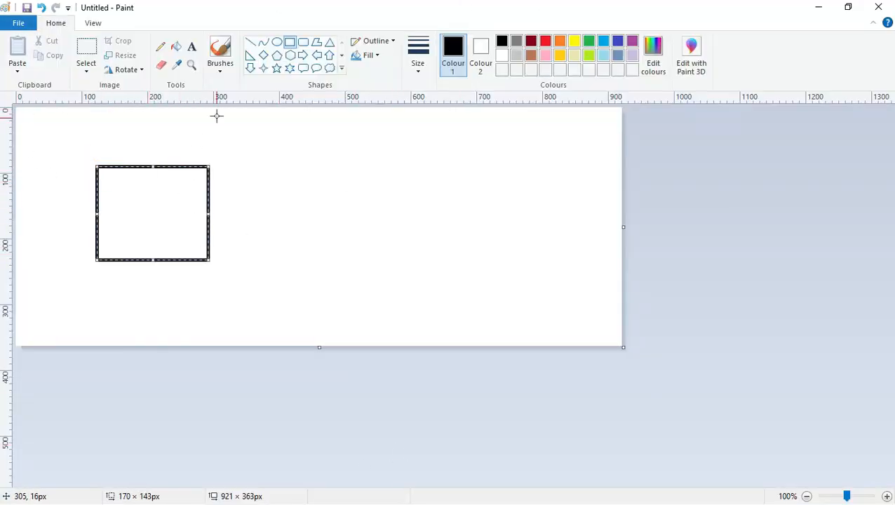
pyautogui.click(192, 46)
pyautogui.click(120, 194)
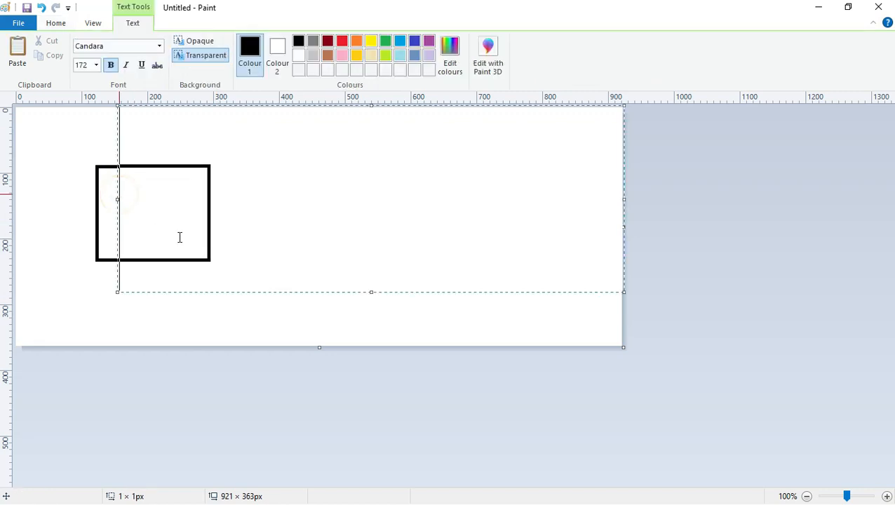
pyautogui.click(98, 67)
pyautogui.click(97, 66)
pyautogui.click(98, 66)
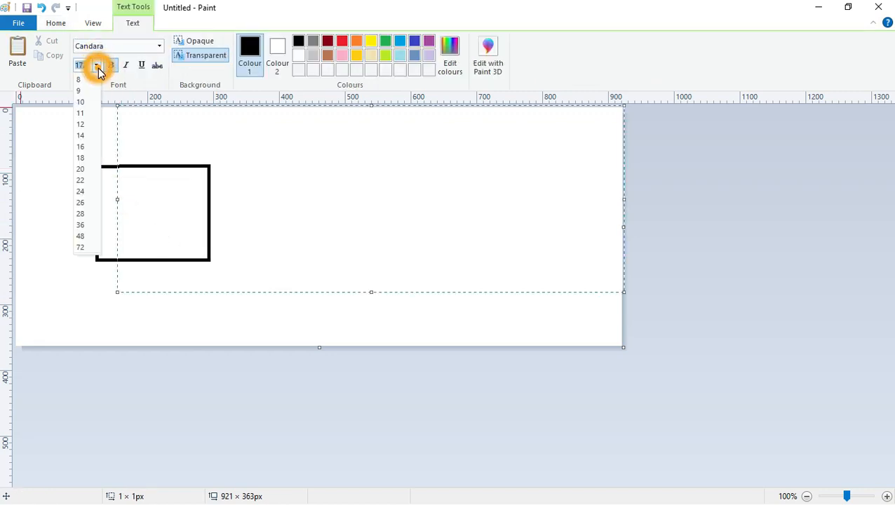
pyautogui.click(80, 123)
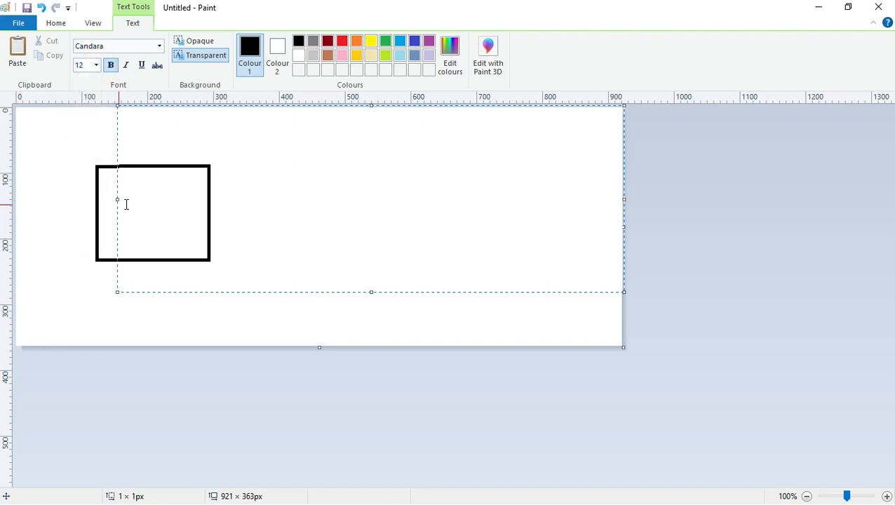
pyautogui.click(82, 222)
pyautogui.click(120, 194)
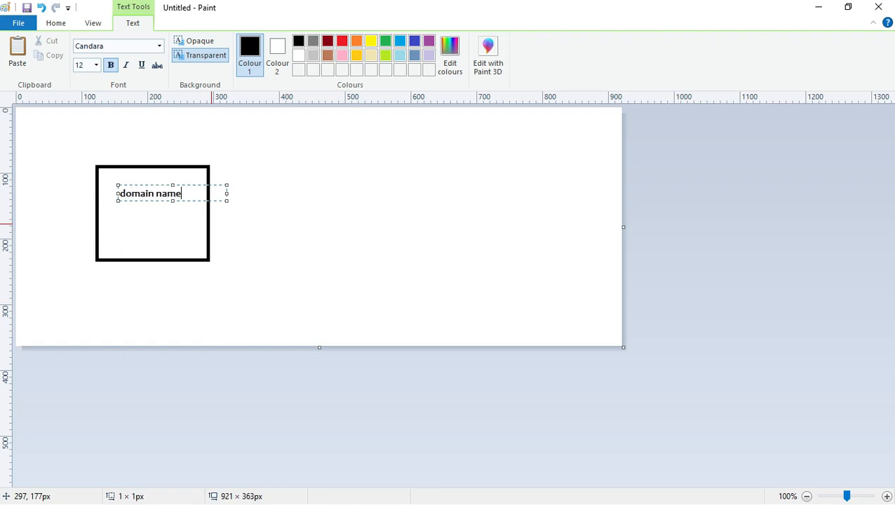
# Add "freenom" as a second text line below "domain name" inside the rectangle.
pyautogui.press('Return')
pyautogui.write('e')
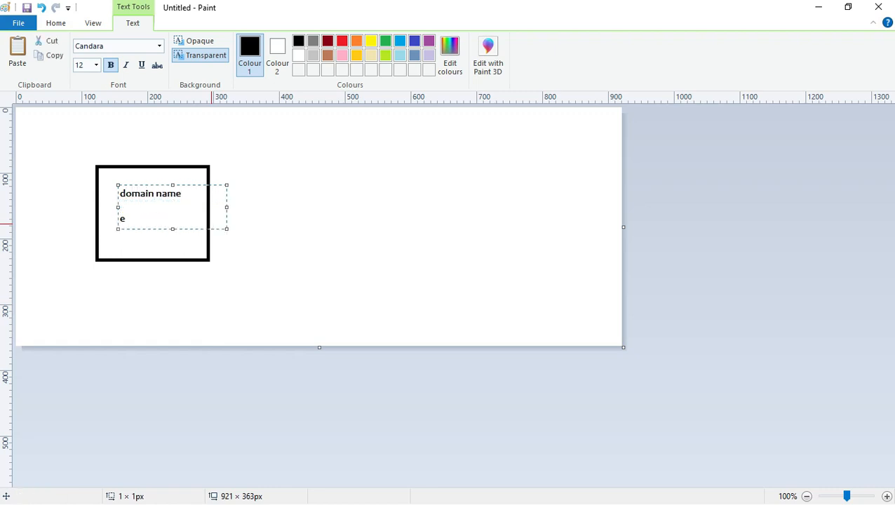
pyautogui.click(819, 9)
pyautogui.click(68, 16)
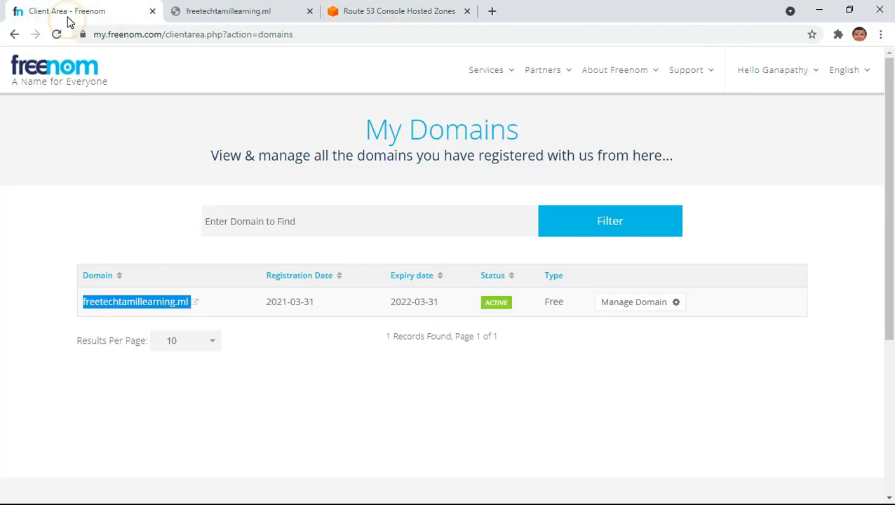
pyautogui.click(819, 9)
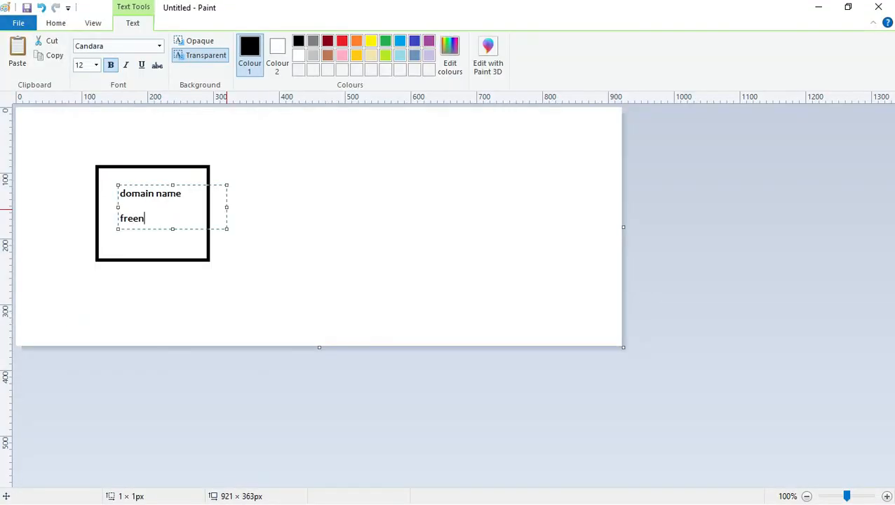
pyautogui.click(401, 217)
# Draw a second rectangle about 128 × 116 px to the right of the labelled rectangle.
pyautogui.click(290, 44)
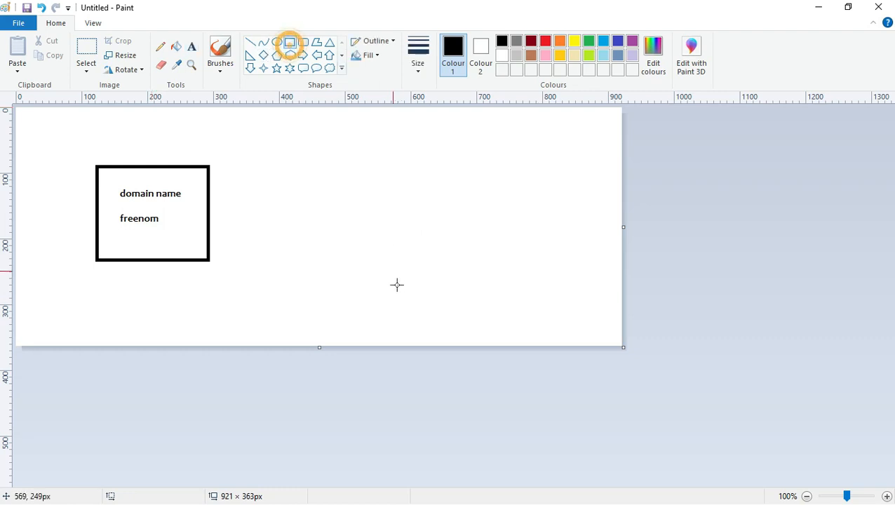
pyautogui.moveTo(395, 160); pyautogui.dragTo(480, 235)
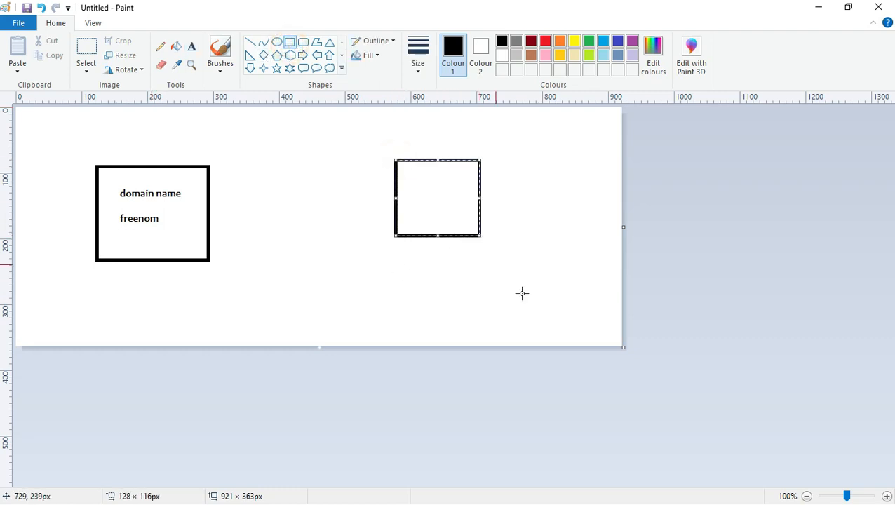
# Widen the canvas to about 1153 px, and draw a rectangle about 281 × 274 px labelled "ec2" beyond the empty one.
pyautogui.moveTo(624, 227); pyautogui.dragTo(791, 231)
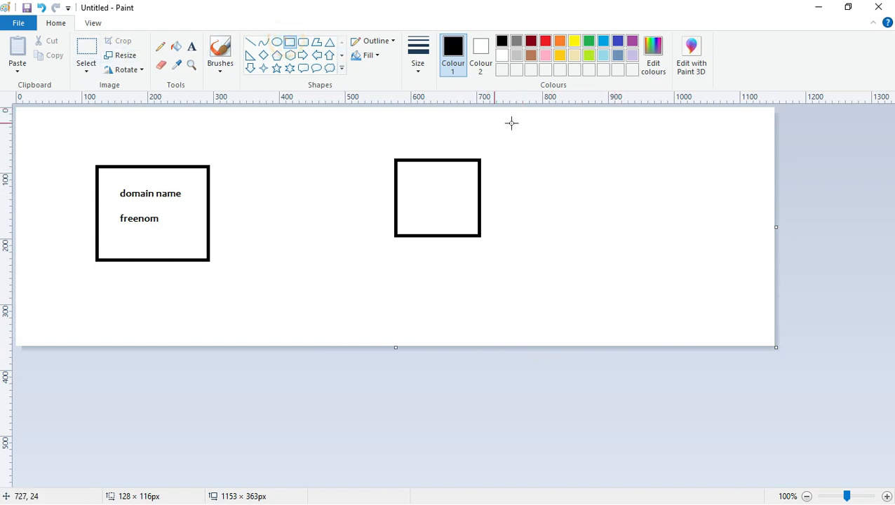
pyautogui.moveTo(525, 117); pyautogui.dragTo(710, 296)
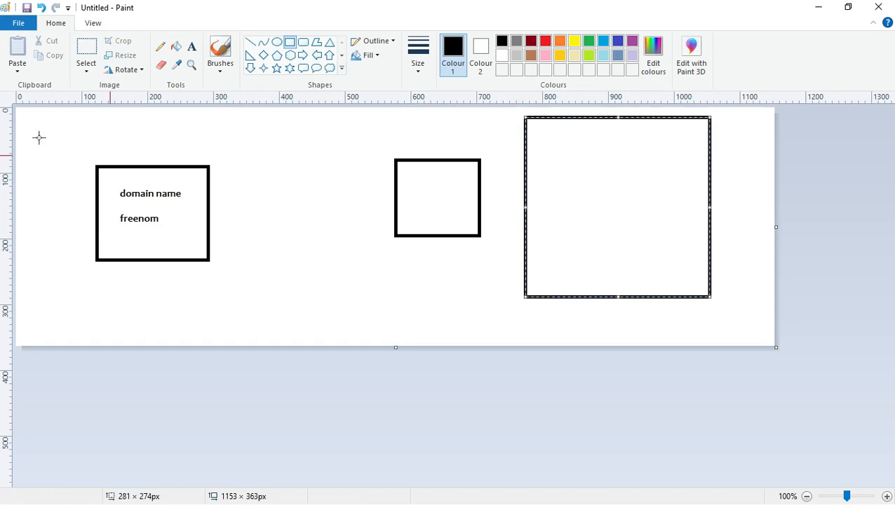
pyautogui.click(192, 47)
pyautogui.click(566, 161)
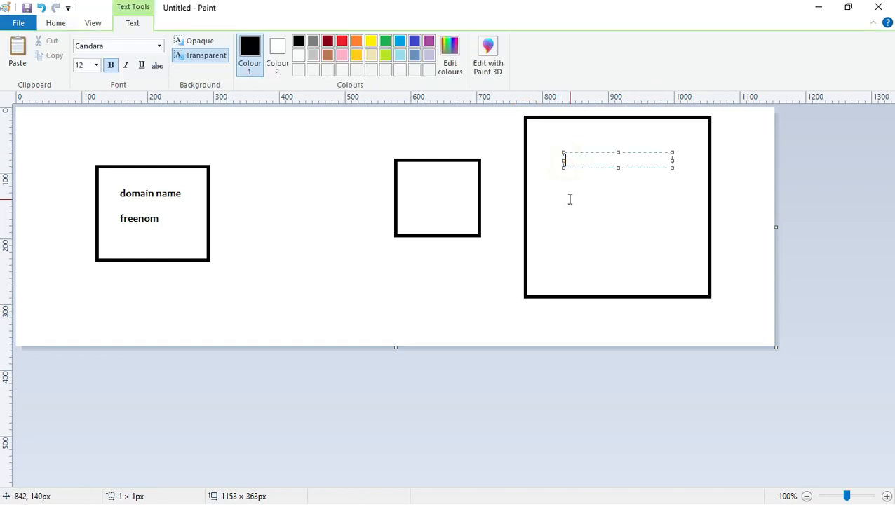
pyautogui.write('ec2')
# Label the middle rectangle "route53" in 12-point text.
pyautogui.click(425, 187)
pyautogui.click(421, 191)
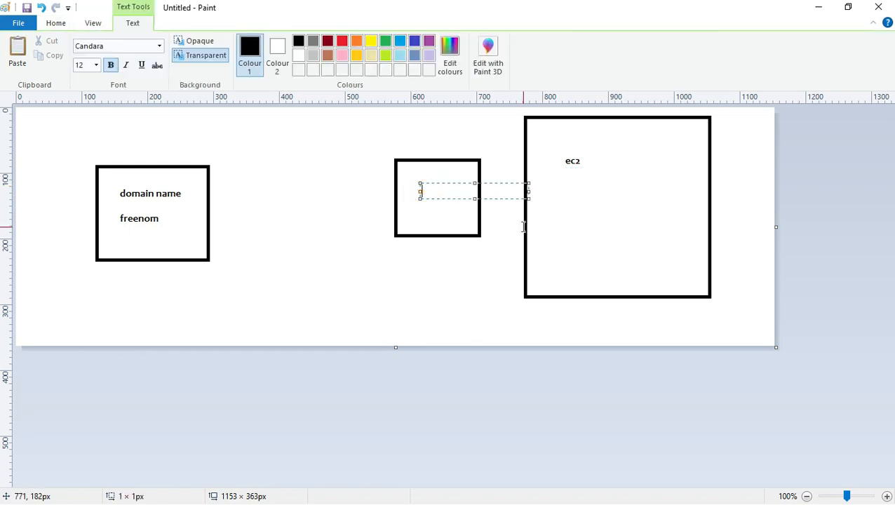
pyautogui.write('route53')
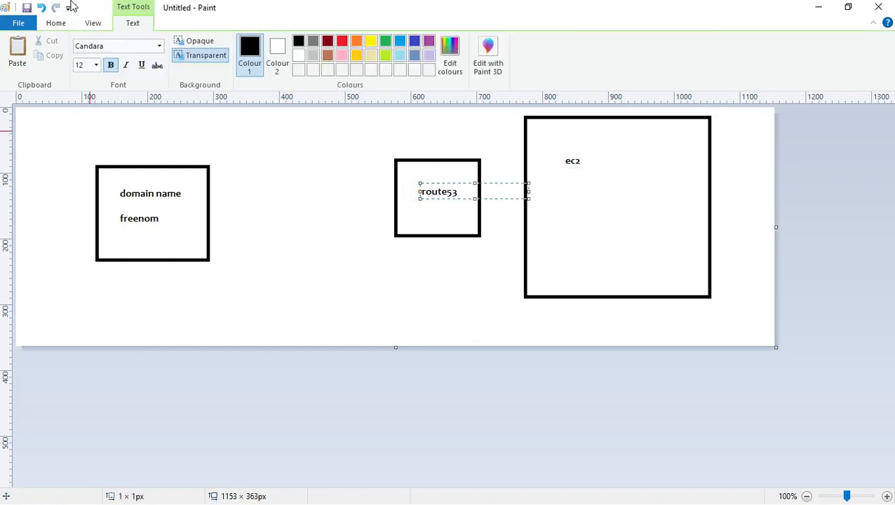
# Draw a straight line about 343 × 44 px connecting the "freenom" rectangle to the "route53" rectangle.
pyautogui.click(55, 23)
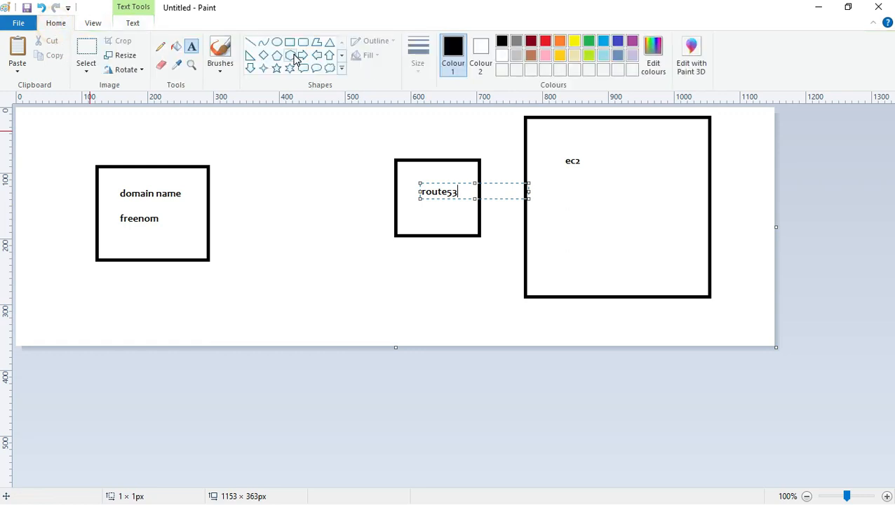
pyautogui.click(250, 42)
pyautogui.moveTo(175, 228); pyautogui.dragTo(400, 200)
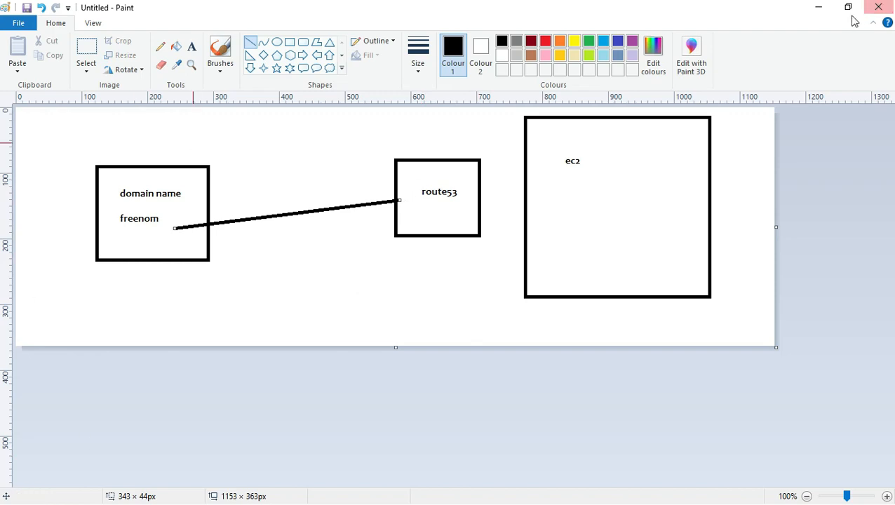
# Switch to Chrome and copy the first name server, ns-884.awsdns-46.net, from the Route 53 NS record without its trailing dot.
pyautogui.click(818, 8)
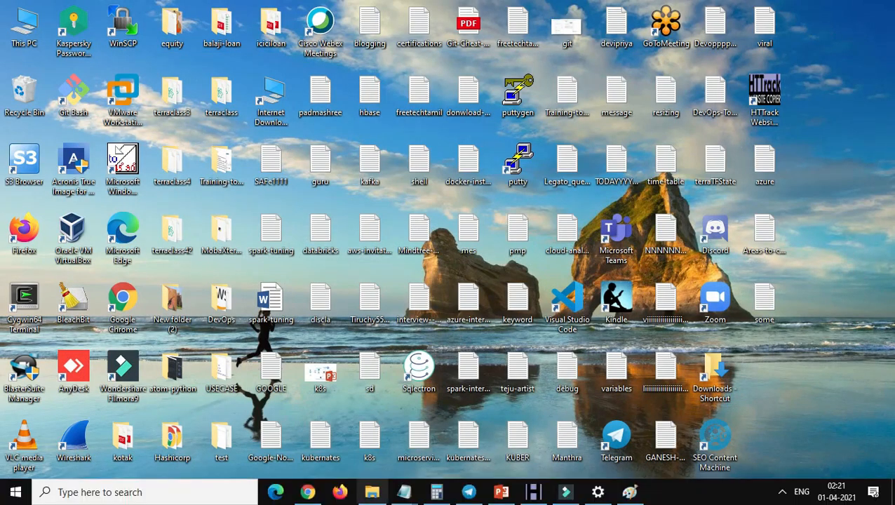
pyautogui.click(310, 491)
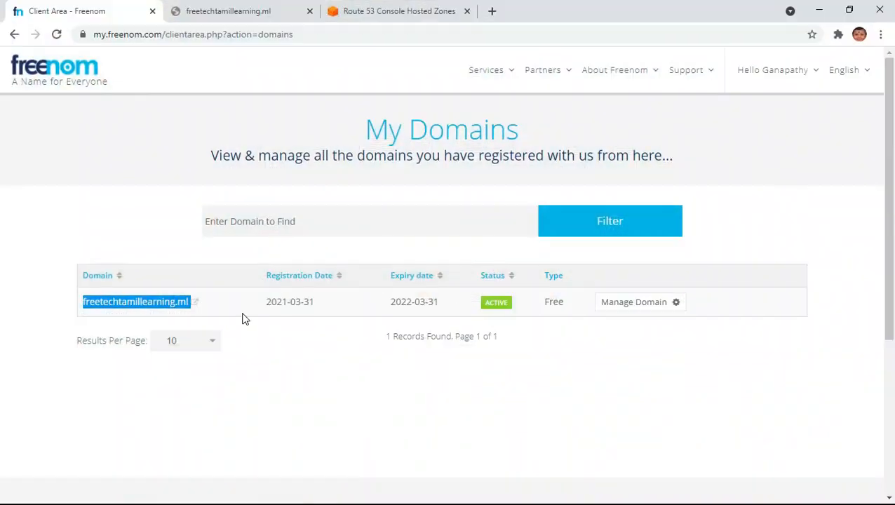
pyautogui.click(240, 10)
pyautogui.click(398, 8)
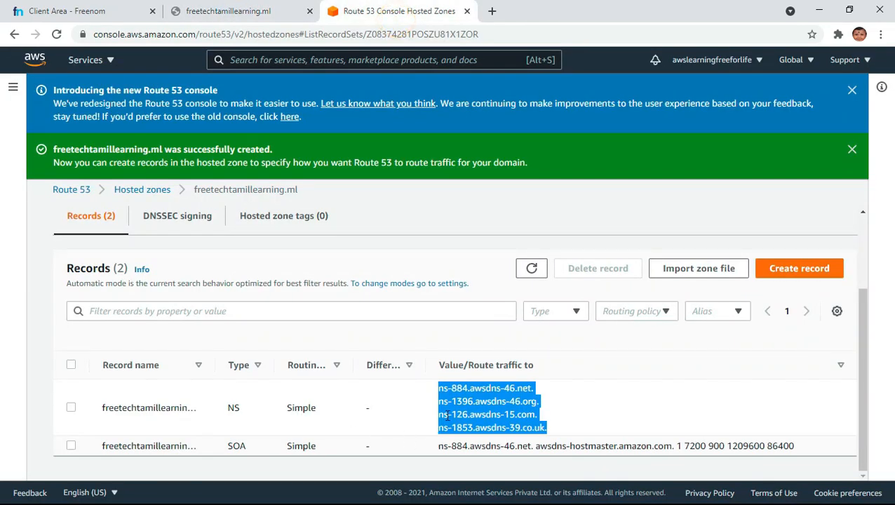
pyautogui.click(438, 383)
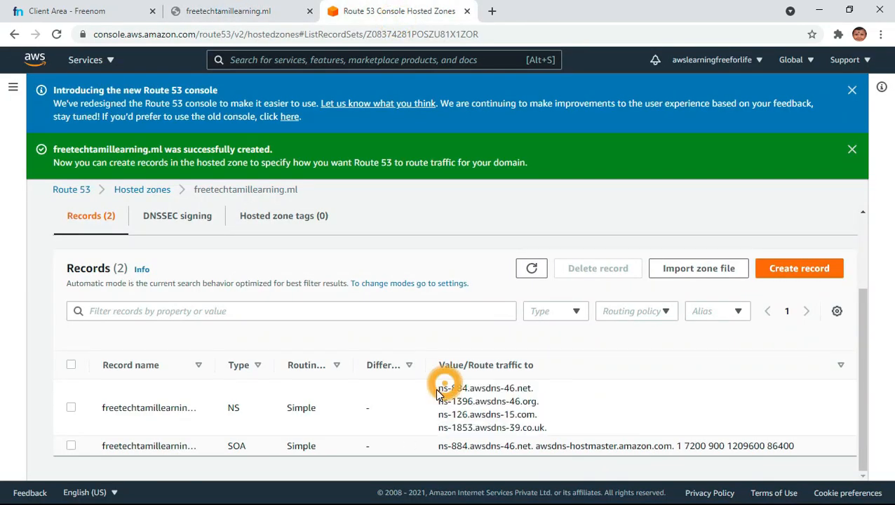
pyautogui.moveTo(440, 386); pyautogui.dragTo(530, 388)
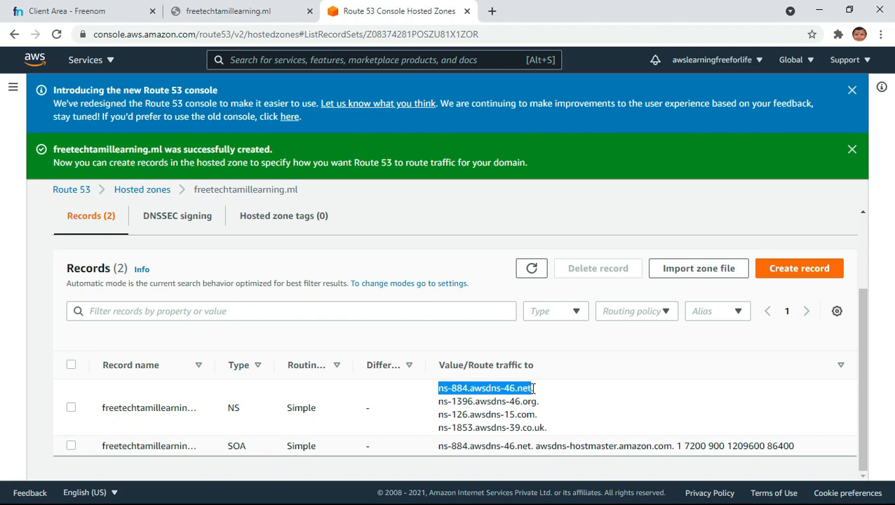
# Open the Nameservers settings for freetechtamillearning.ml in the Freenom client area.
pyautogui.click(67, 10)
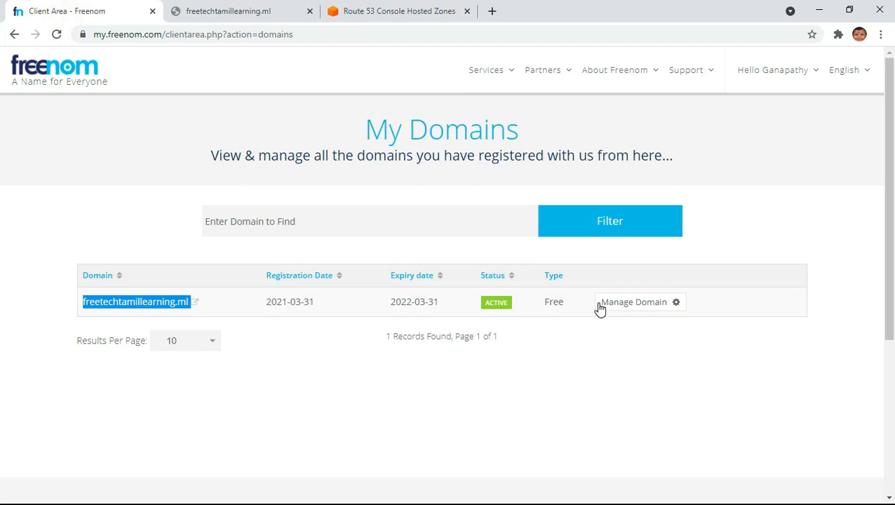
pyautogui.click(625, 310)
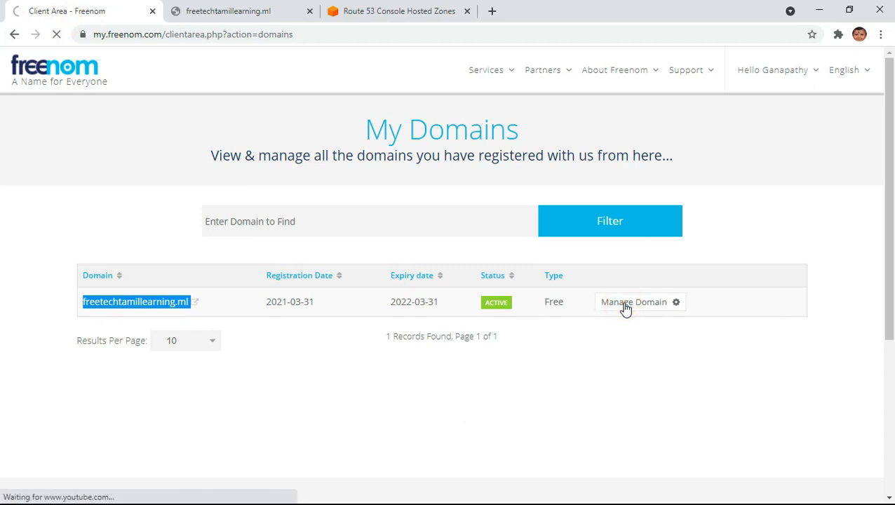
pyautogui.click(678, 307)
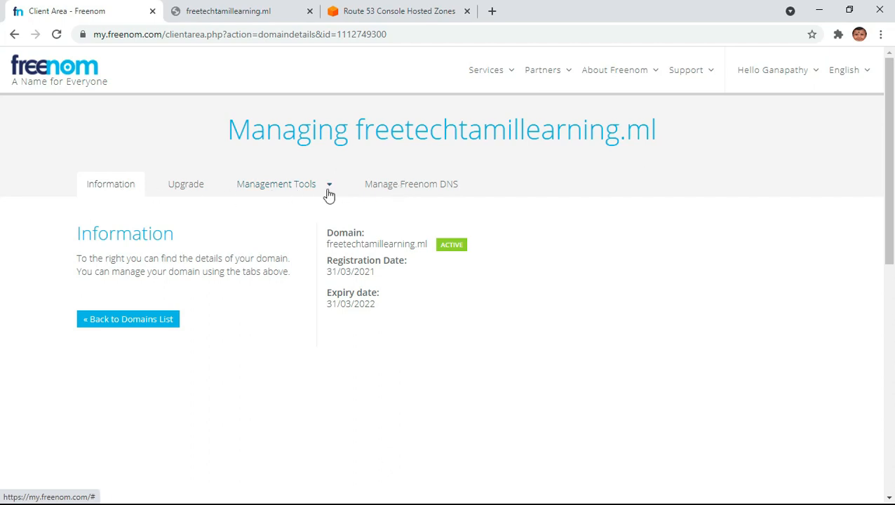
pyautogui.click(395, 188)
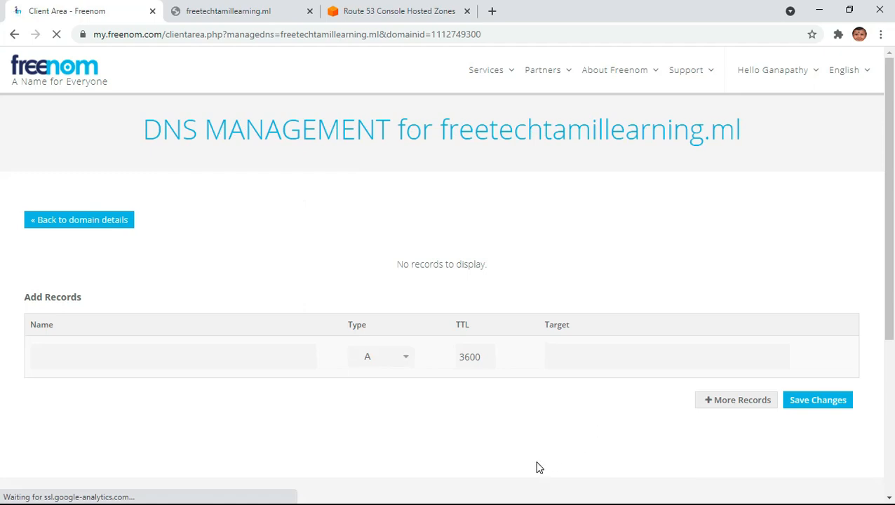
pyautogui.click(70, 222)
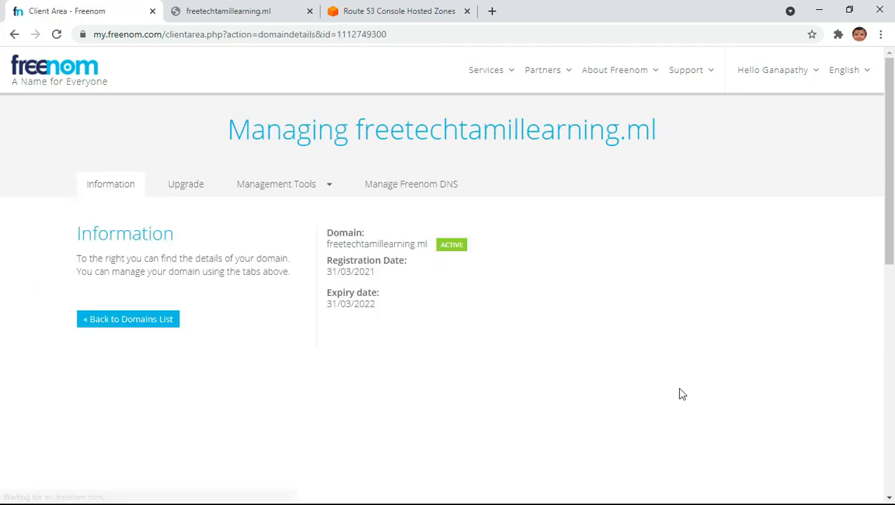
pyautogui.click(282, 189)
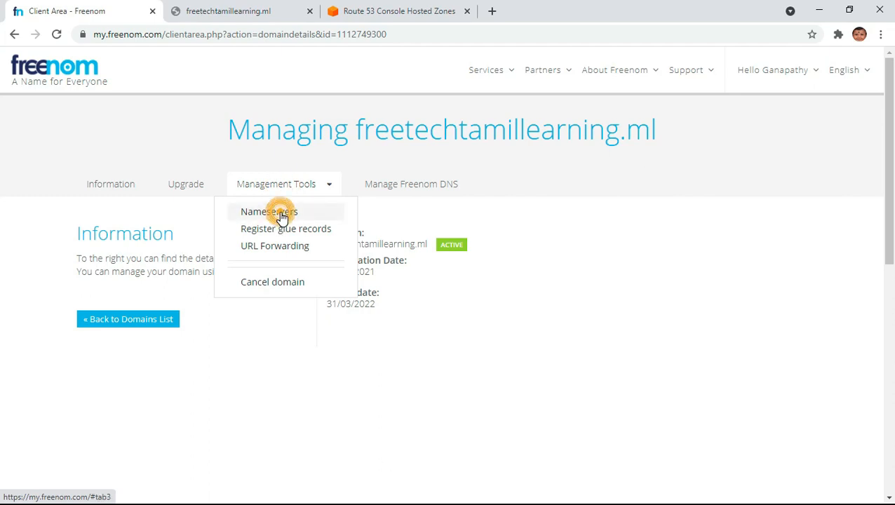
pyautogui.click(280, 212)
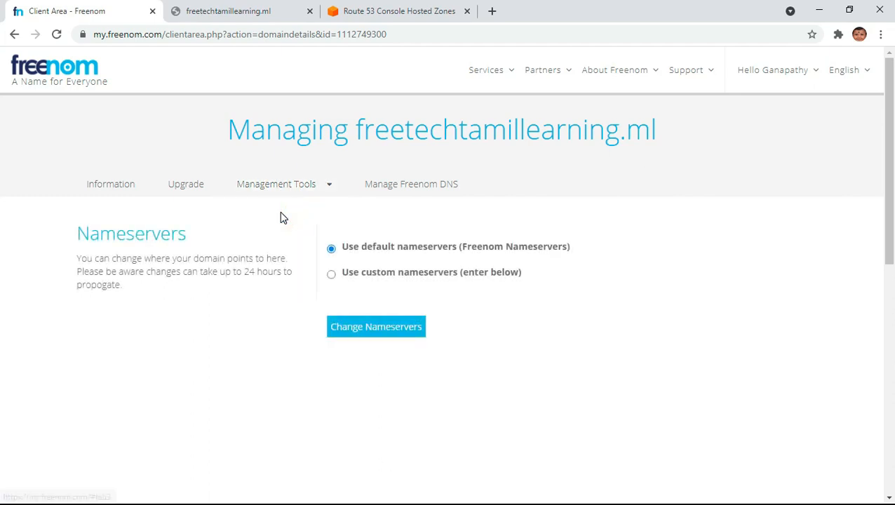
# Choose custom nameservers for the domain and set Nameserver 1 to ns-884.awsdns-46.net.
pyautogui.click(330, 274)
pyautogui.click(360, 343)
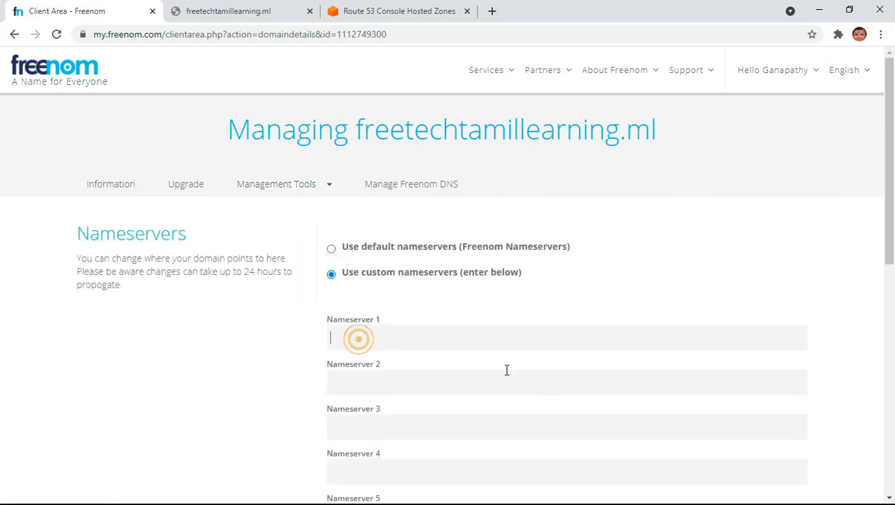
pyautogui.write('ns-884.awsdns-46.net')
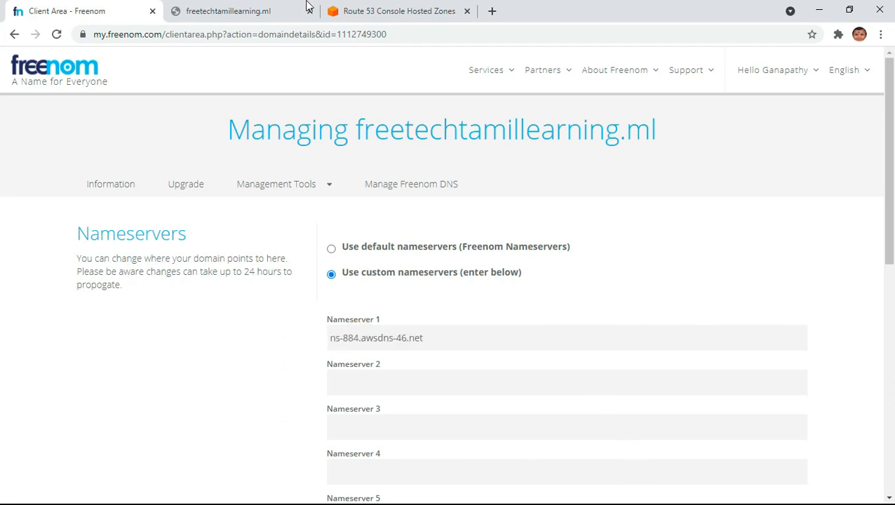
# Copy ns-1396.awsdns-46.org from the Route 53 NS record into Nameserver 2 on the Freenom page.
pyautogui.click(422, 18)
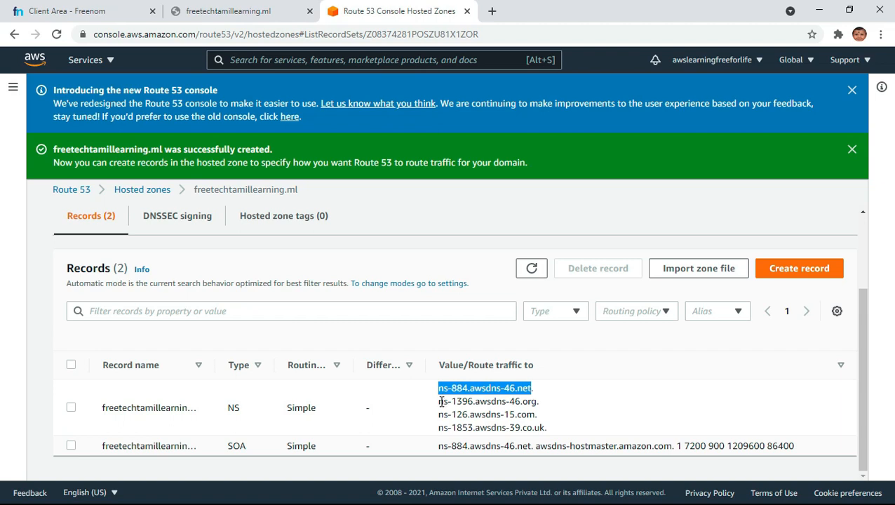
pyautogui.moveTo(440, 401); pyautogui.dragTo(538, 402)
pyautogui.hotkey('ctrl', 'c')
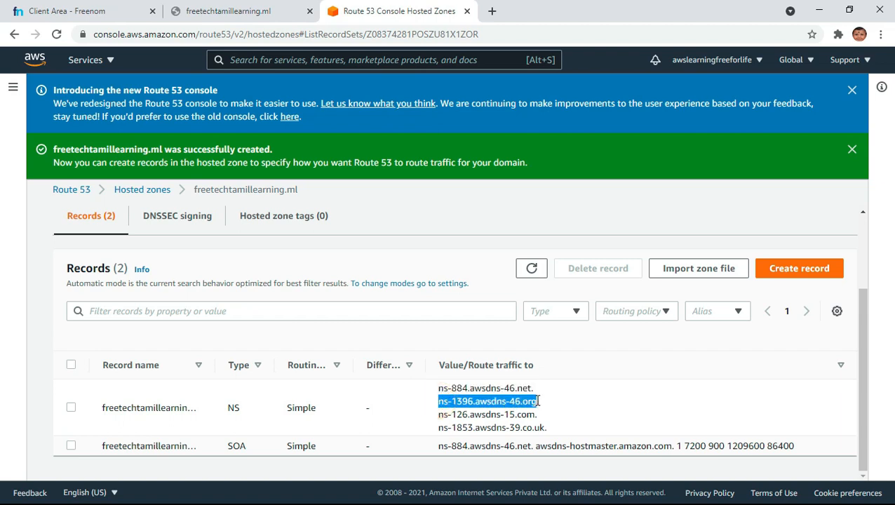
pyautogui.click(250, 14)
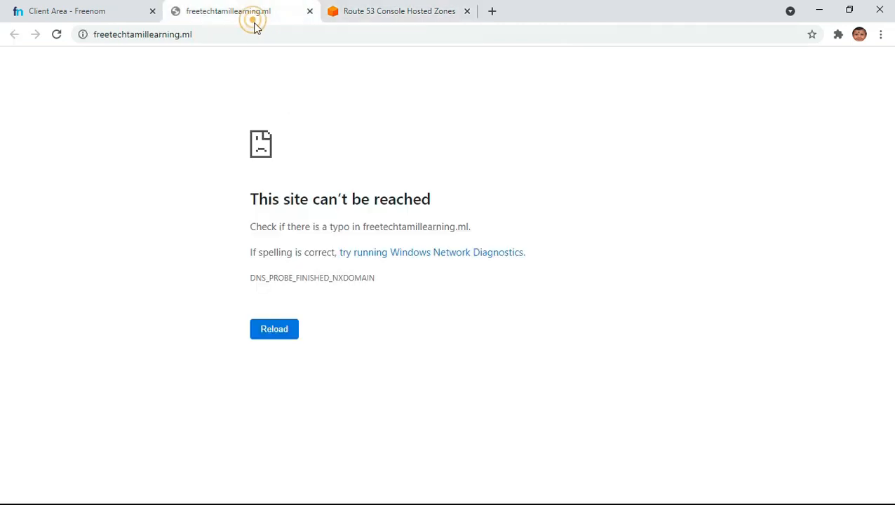
pyautogui.click(102, 12)
pyautogui.click(365, 388)
pyautogui.hotkey('ctrl', 'v')
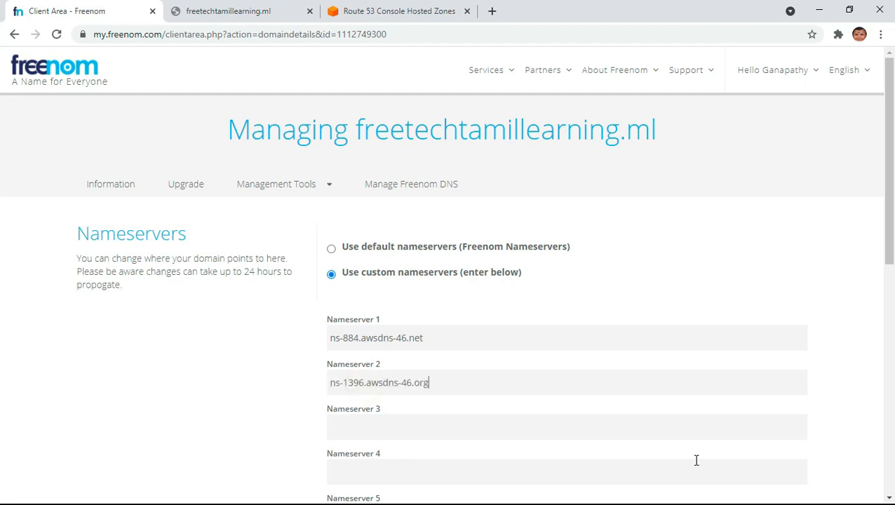
# Copy ns-126.awsdns-15.com from the Route 53 NS record into Nameserver 3 on the Freenom page.
pyautogui.click(386, 10)
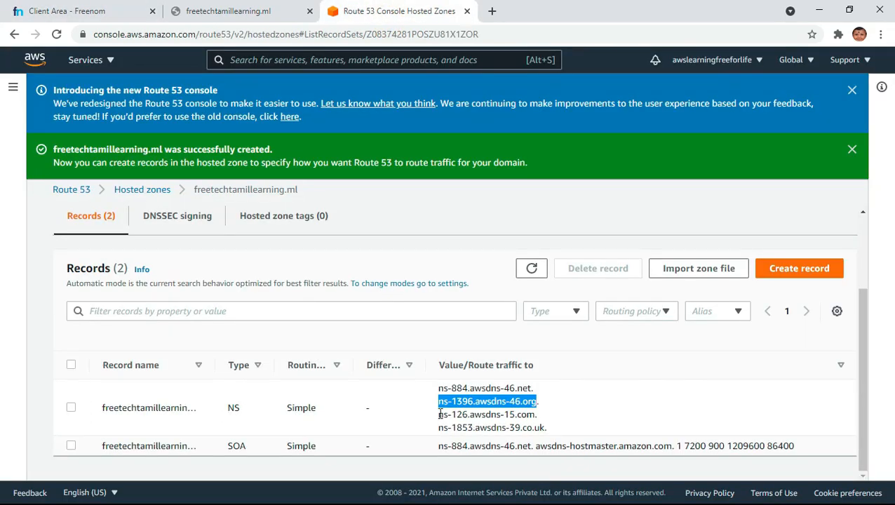
pyautogui.moveTo(440, 414); pyautogui.dragTo(536, 416)
pyautogui.hotkey('ctrl', 'c')
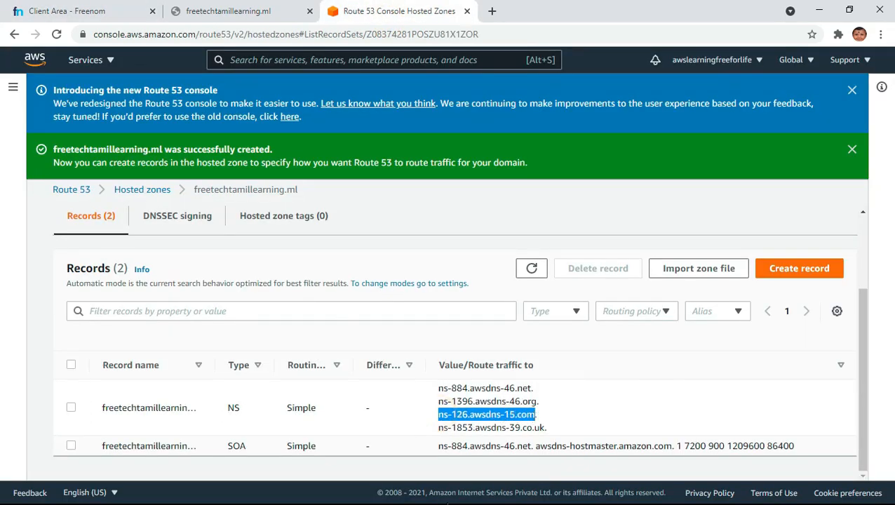
pyautogui.click(76, 13)
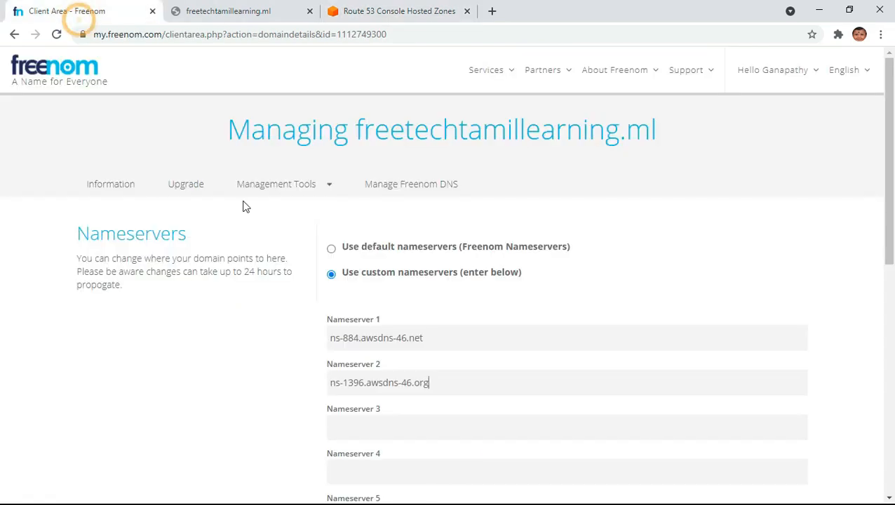
pyautogui.click(377, 428)
pyautogui.hotkey('ctrl', 'v')
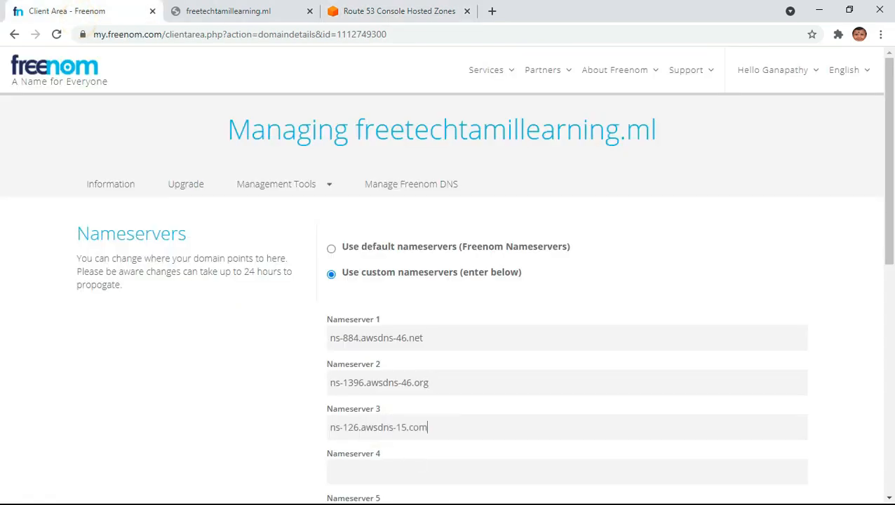
# Copy ns-1853.awsdns-39.co.uk from the Route 53 NS record into Nameserver 4 on the Freenom page.
pyautogui.click(384, 12)
pyautogui.moveTo(440, 428); pyautogui.dragTo(547, 428)
pyautogui.hotkey('ctrl', 'c')
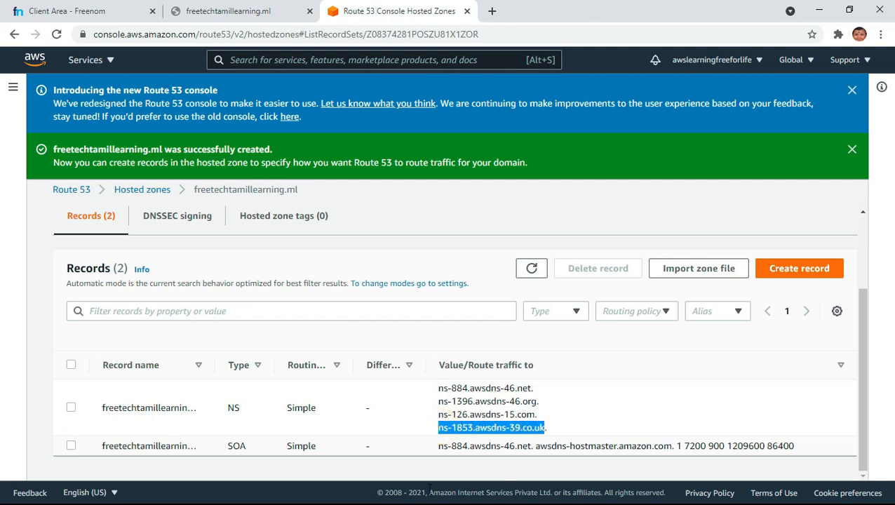
pyautogui.click(91, 11)
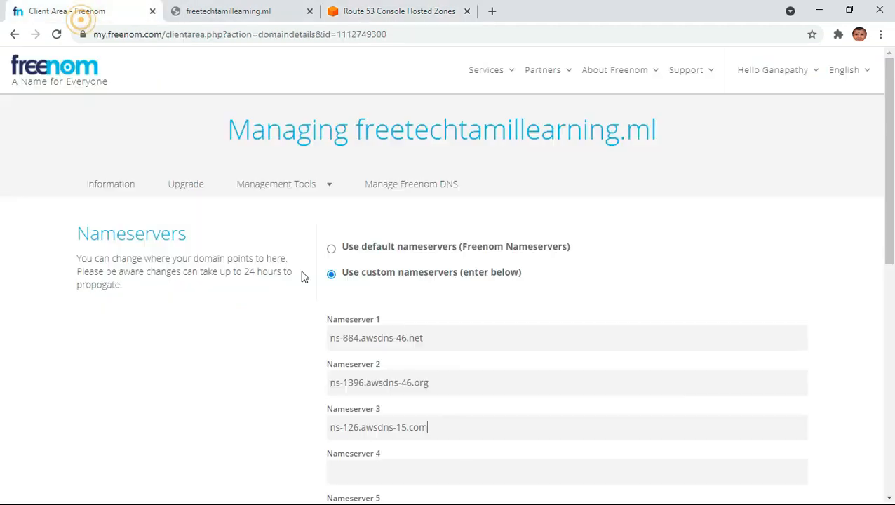
pyautogui.click(362, 473)
pyautogui.hotkey('ctrl', 'v')
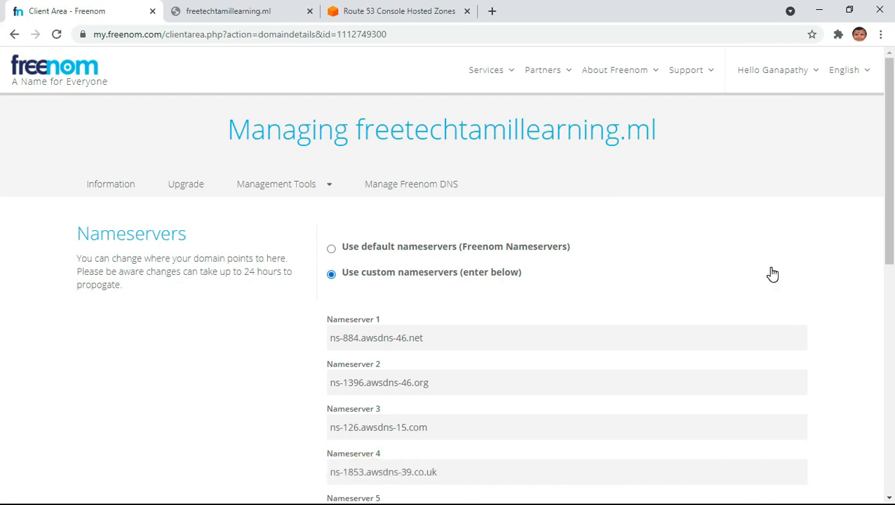
# Submit the custom nameserver changes for freetechtamillearning.ml, leaving Nameserver 5 empty.
pyautogui.scroll(-1, 772, 278)
pyautogui.scroll(-2, 772, 278)
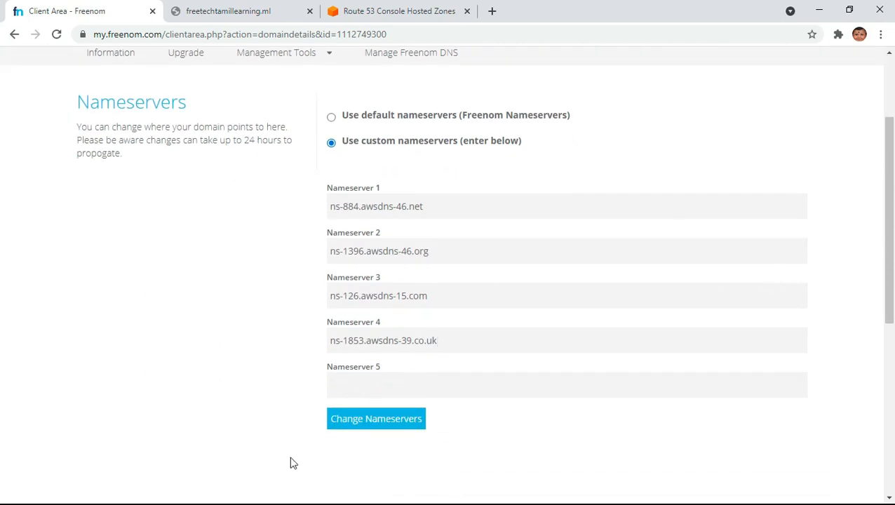
pyautogui.click(382, 426)
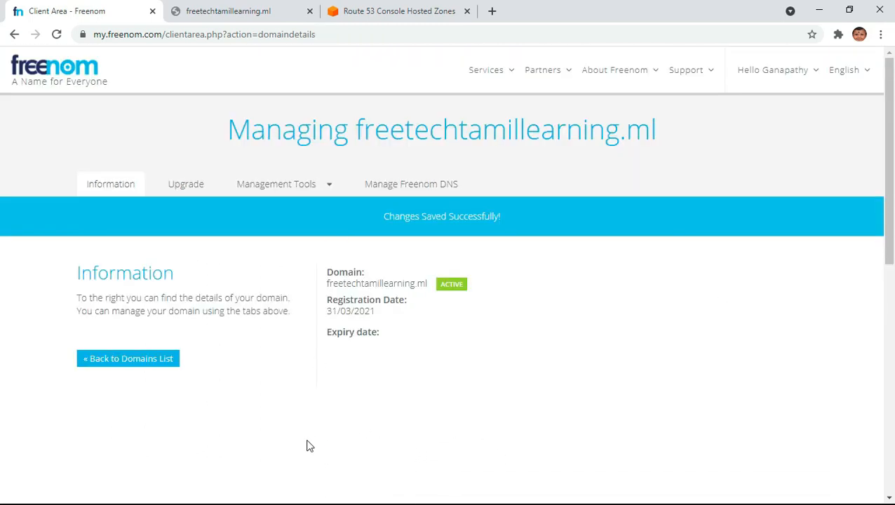
# Reopen the domain's Nameservers settings and check the saved custom nameserver entries.
pyautogui.click(273, 189)
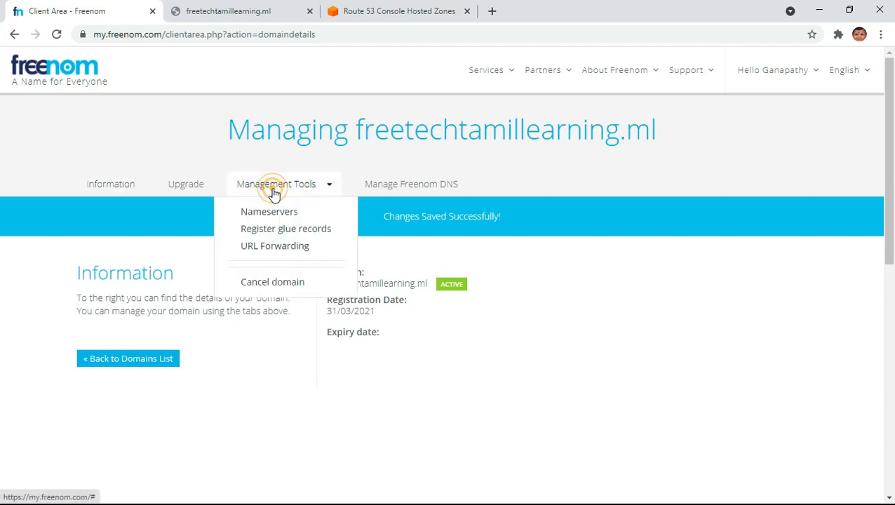
pyautogui.click(272, 211)
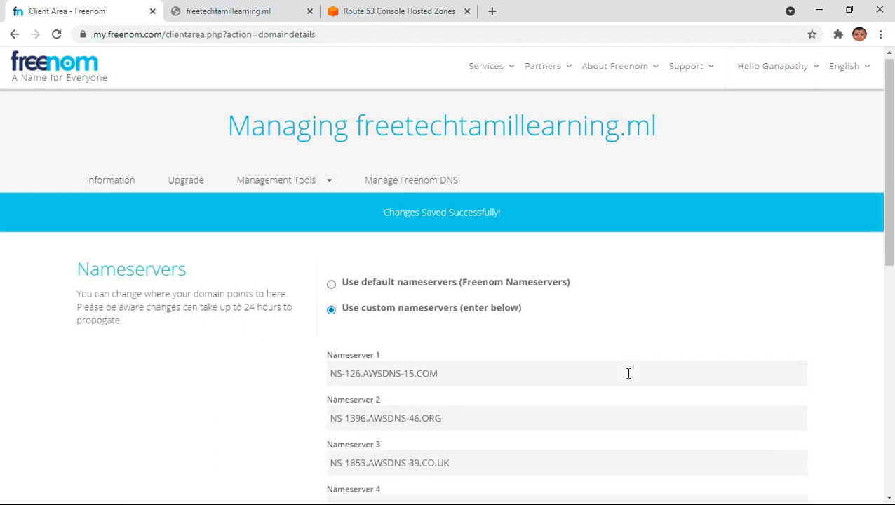
pyautogui.scroll(-5, 628, 373)
pyautogui.scroll(3, 629, 373)
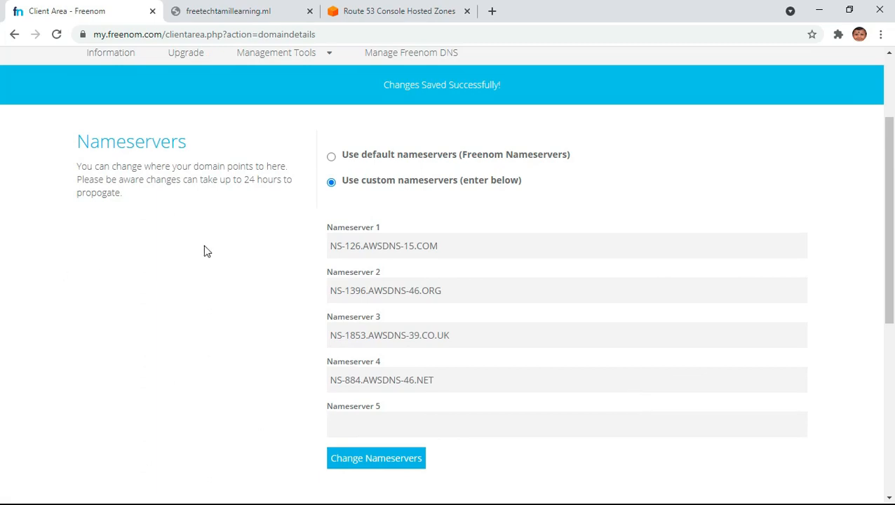
# Reload the freetechtamillearning.ml site page and close its browser tab.
pyautogui.click(245, 10)
pyautogui.click(276, 337)
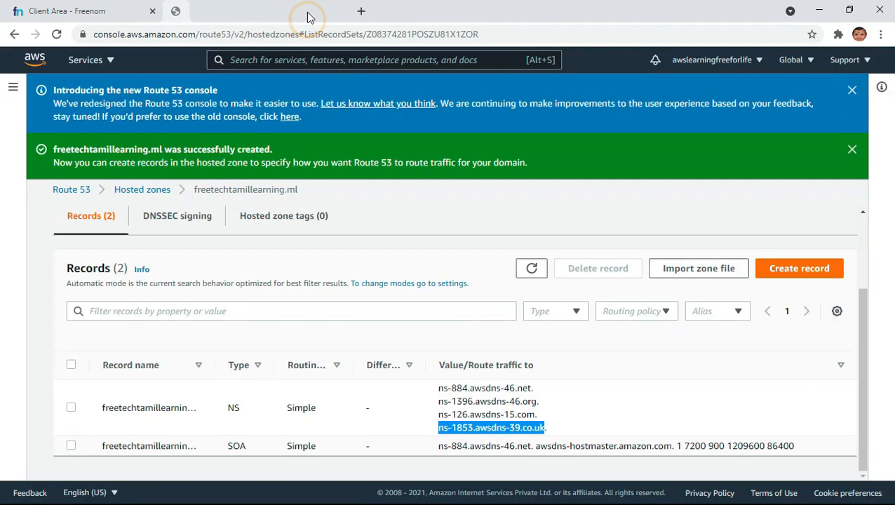
pyautogui.click(310, 13)
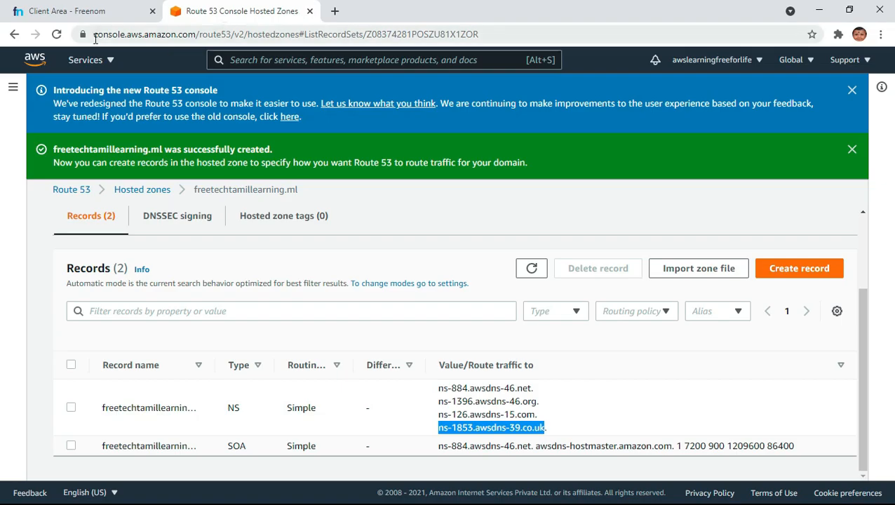